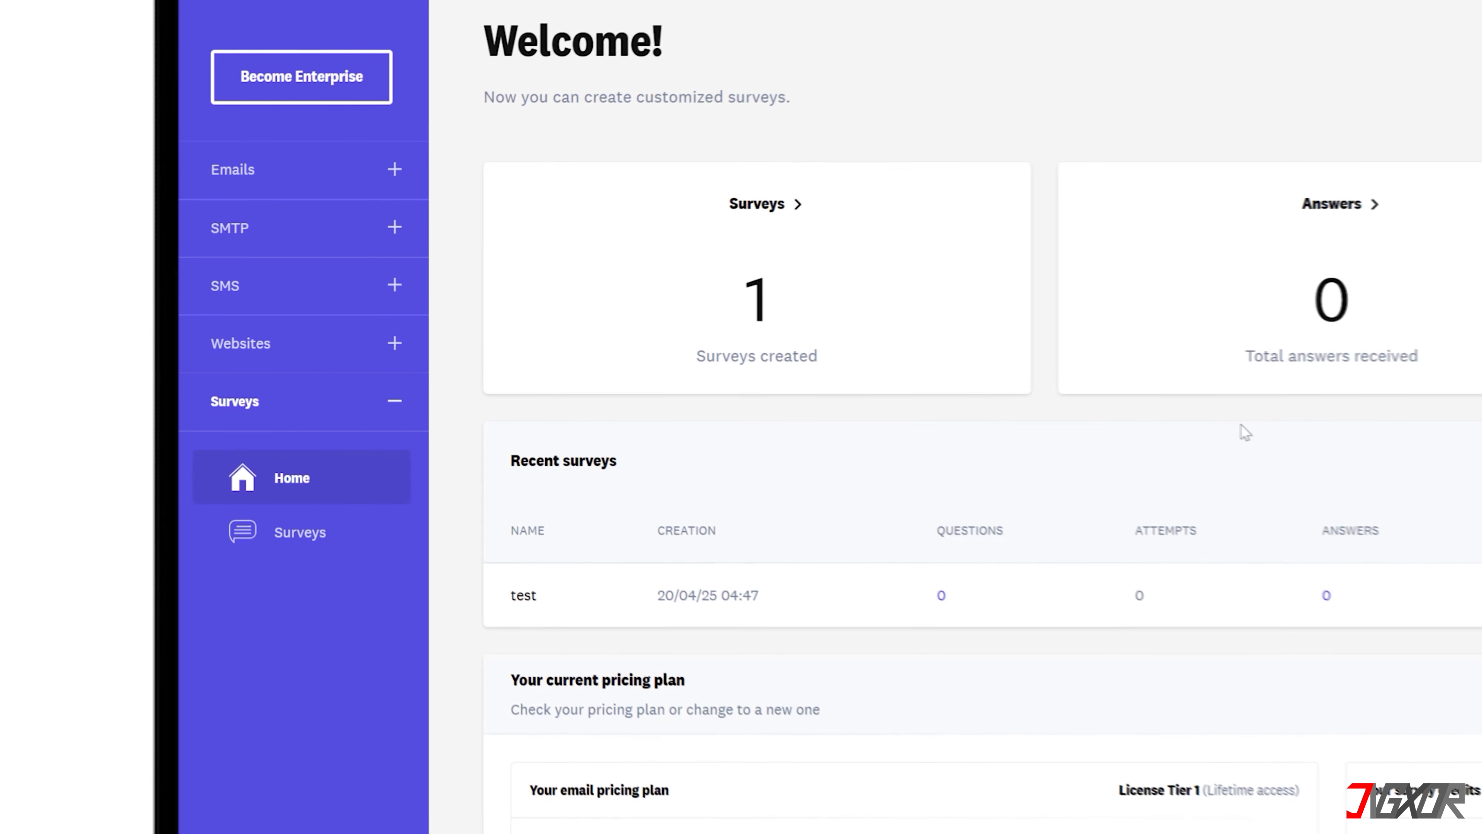
Create an email subscriber list named "Jigxor Pastries' Subscribers" with the default sender email and English as its language
click(395, 168)
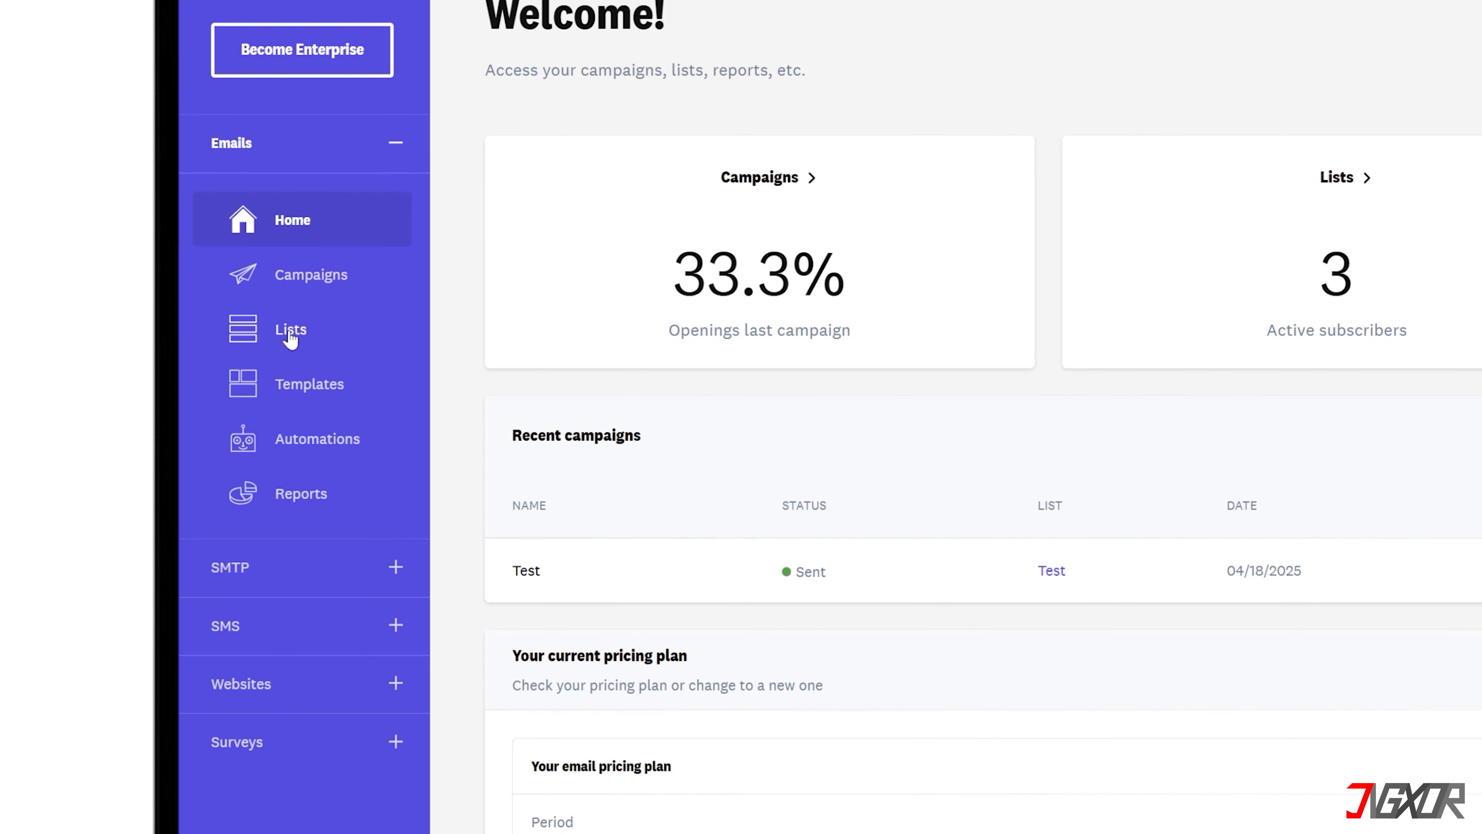
click(291, 349)
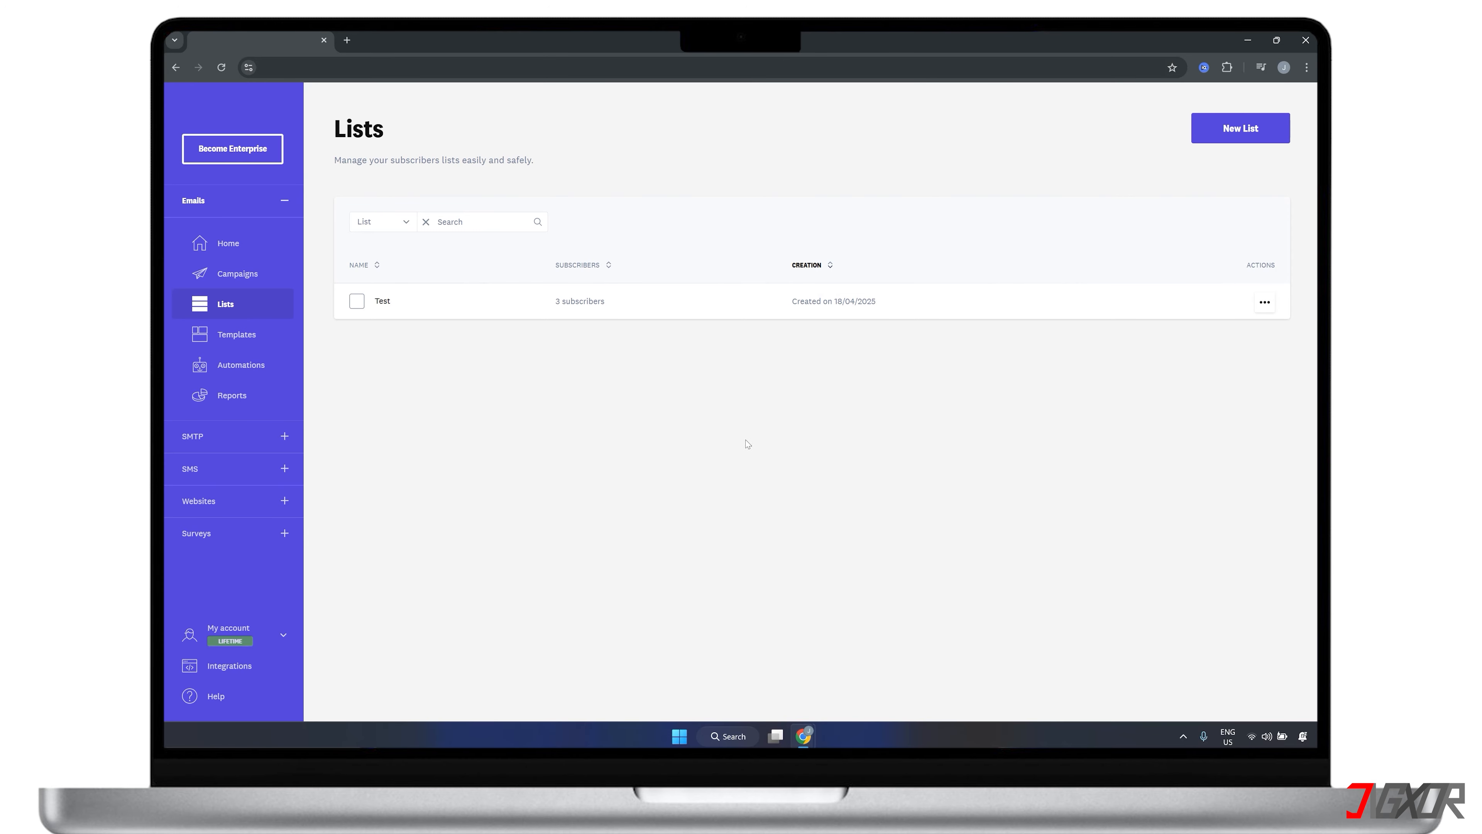
click(1266, 134)
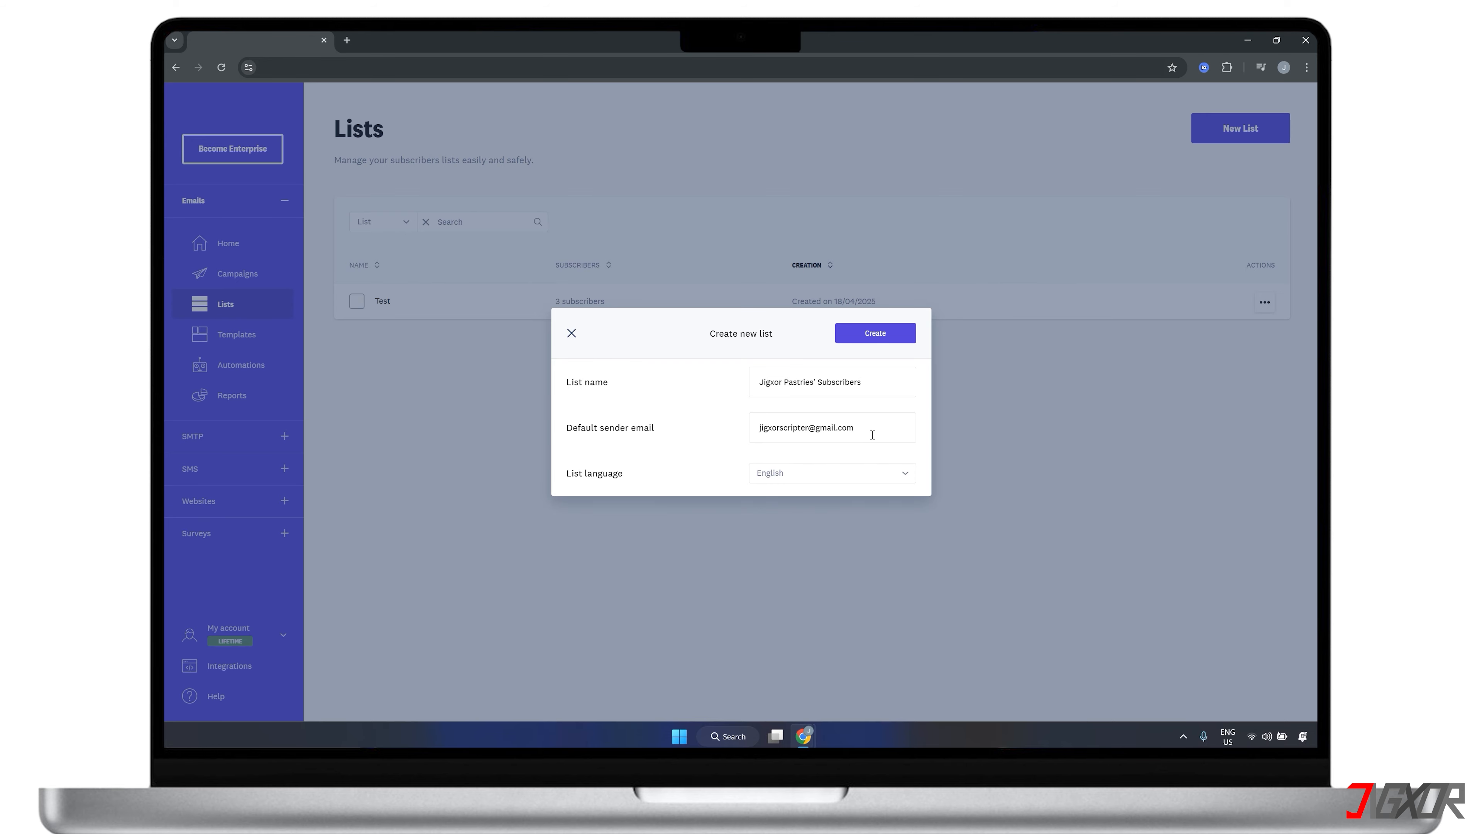
click(886, 335)
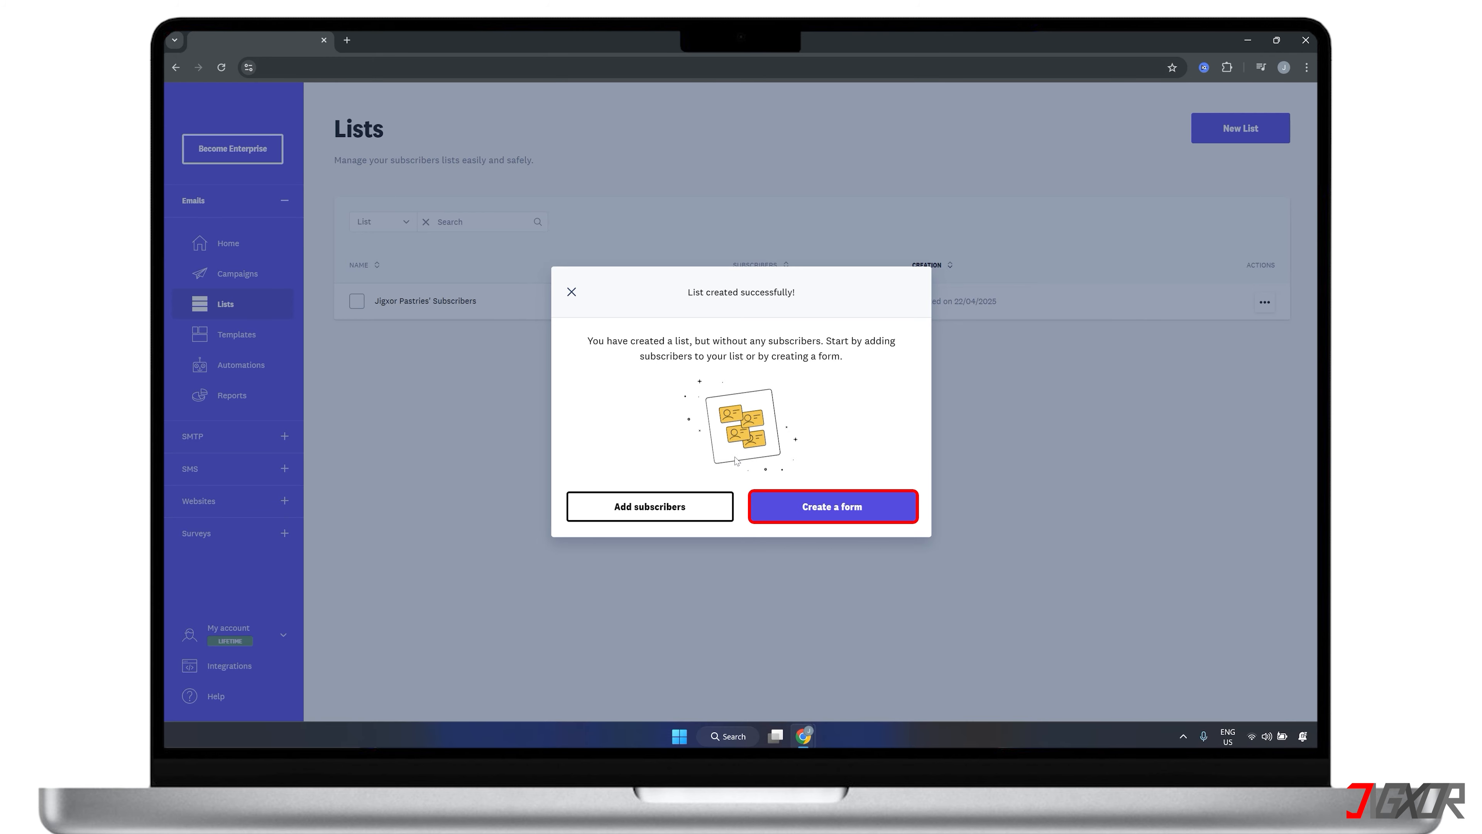
Manually add three subscriber email addresses to the new list, and return to the lists overview
click(663, 507)
click(357, 463)
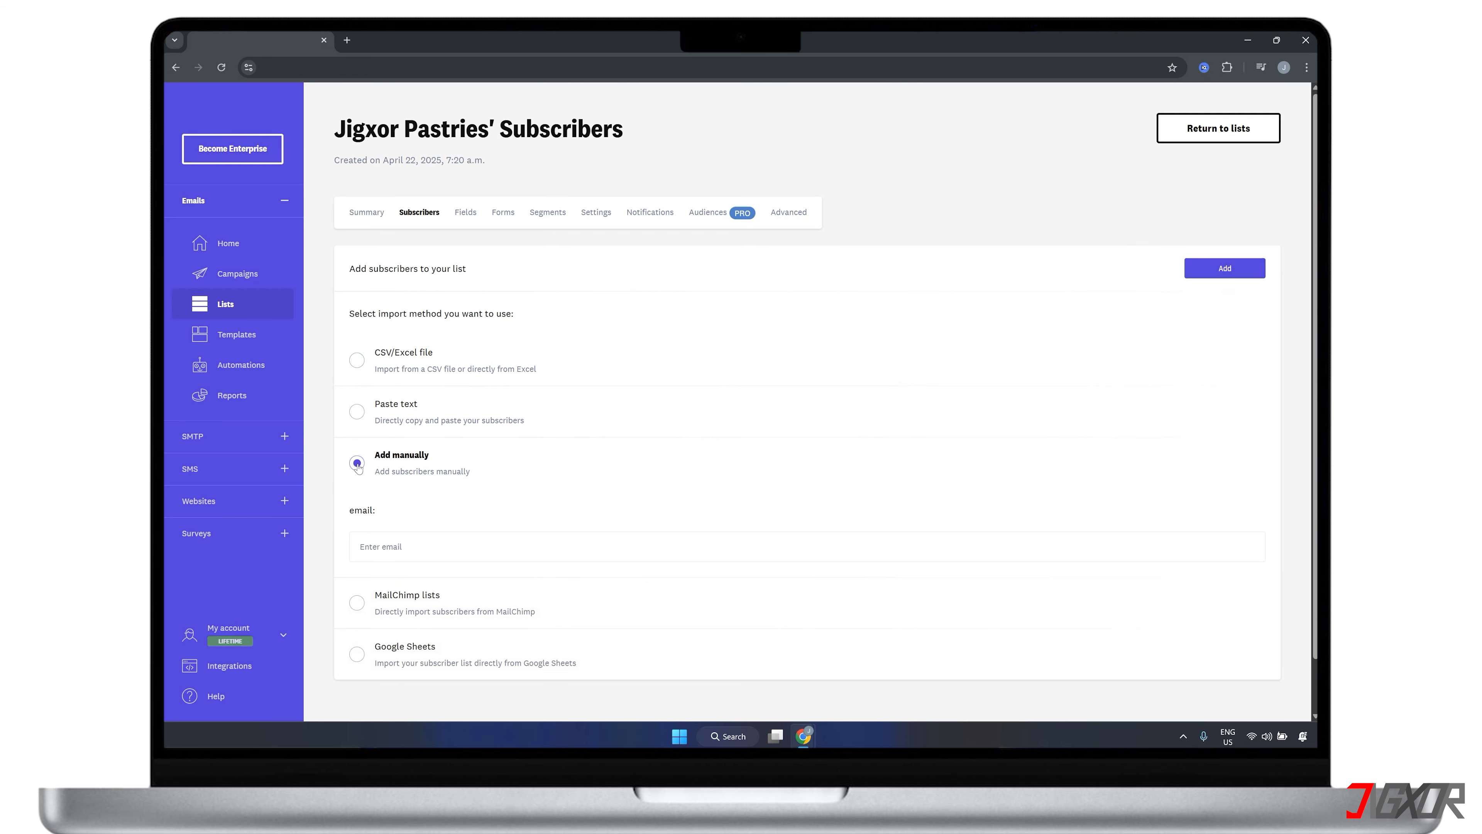
click(455, 543)
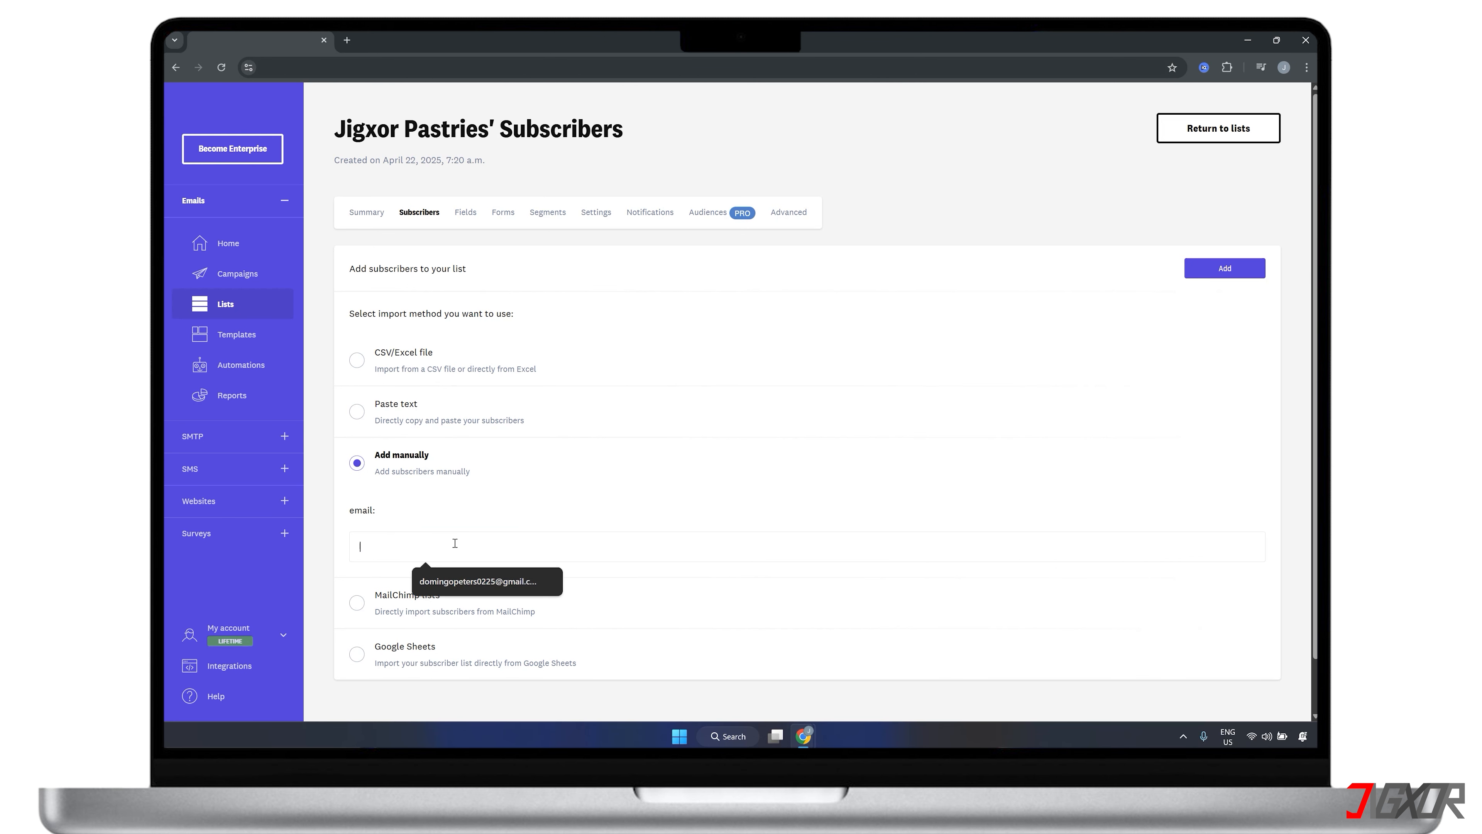
click(467, 582)
key(Return)
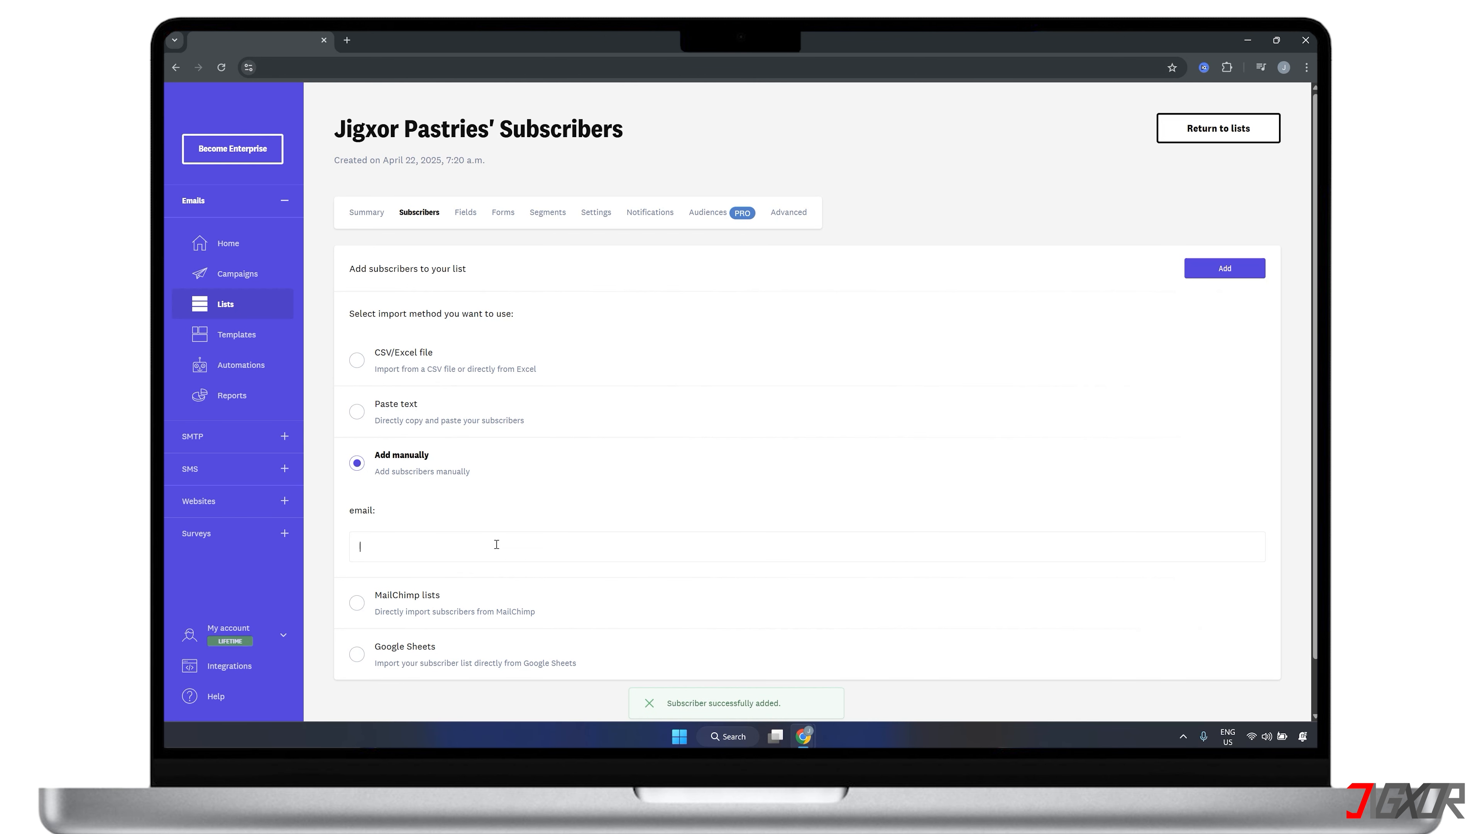
key(ctrl+v)
key(Return)
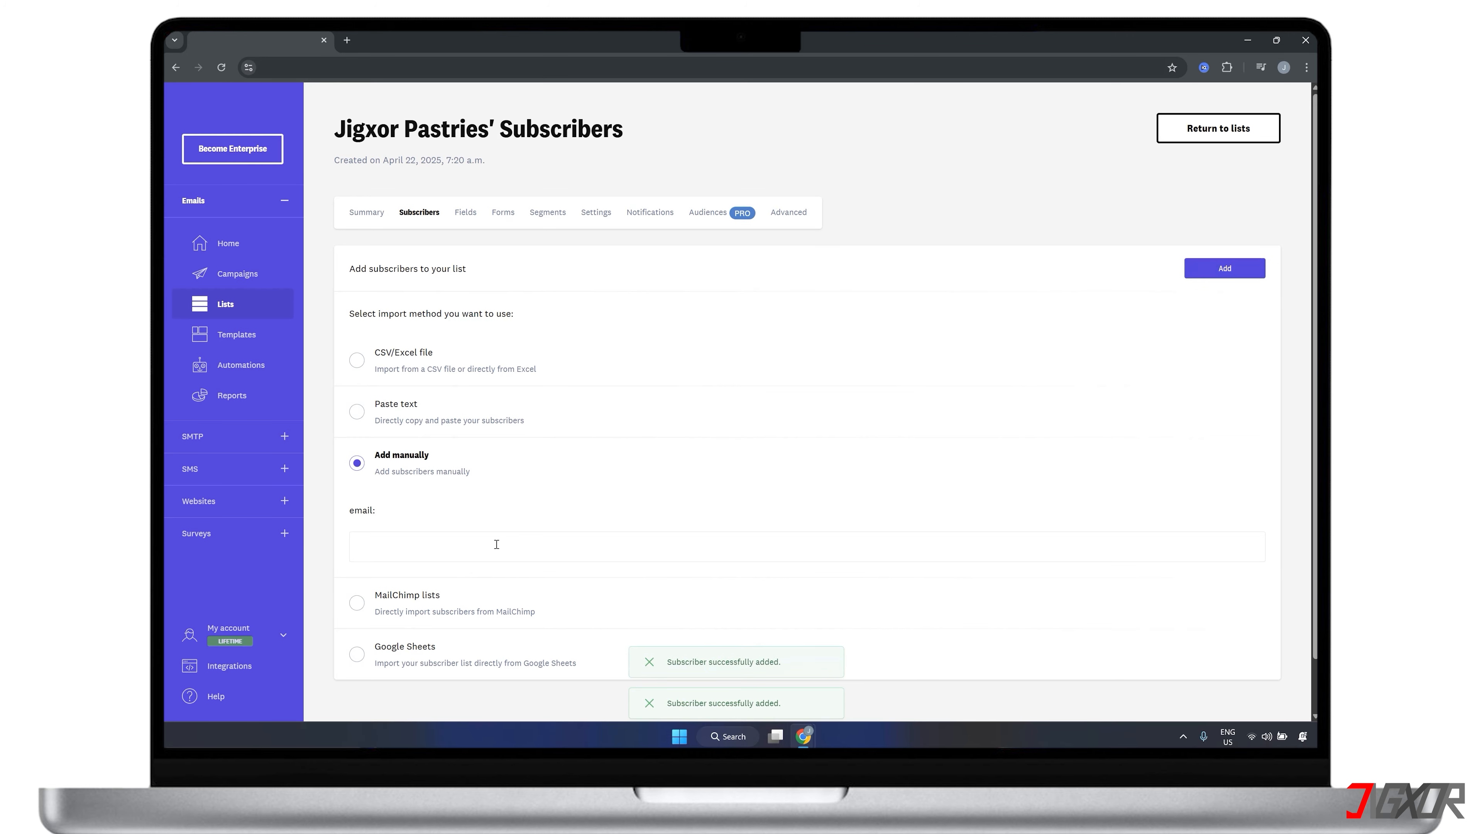
key(ctrl+v)
key(Return)
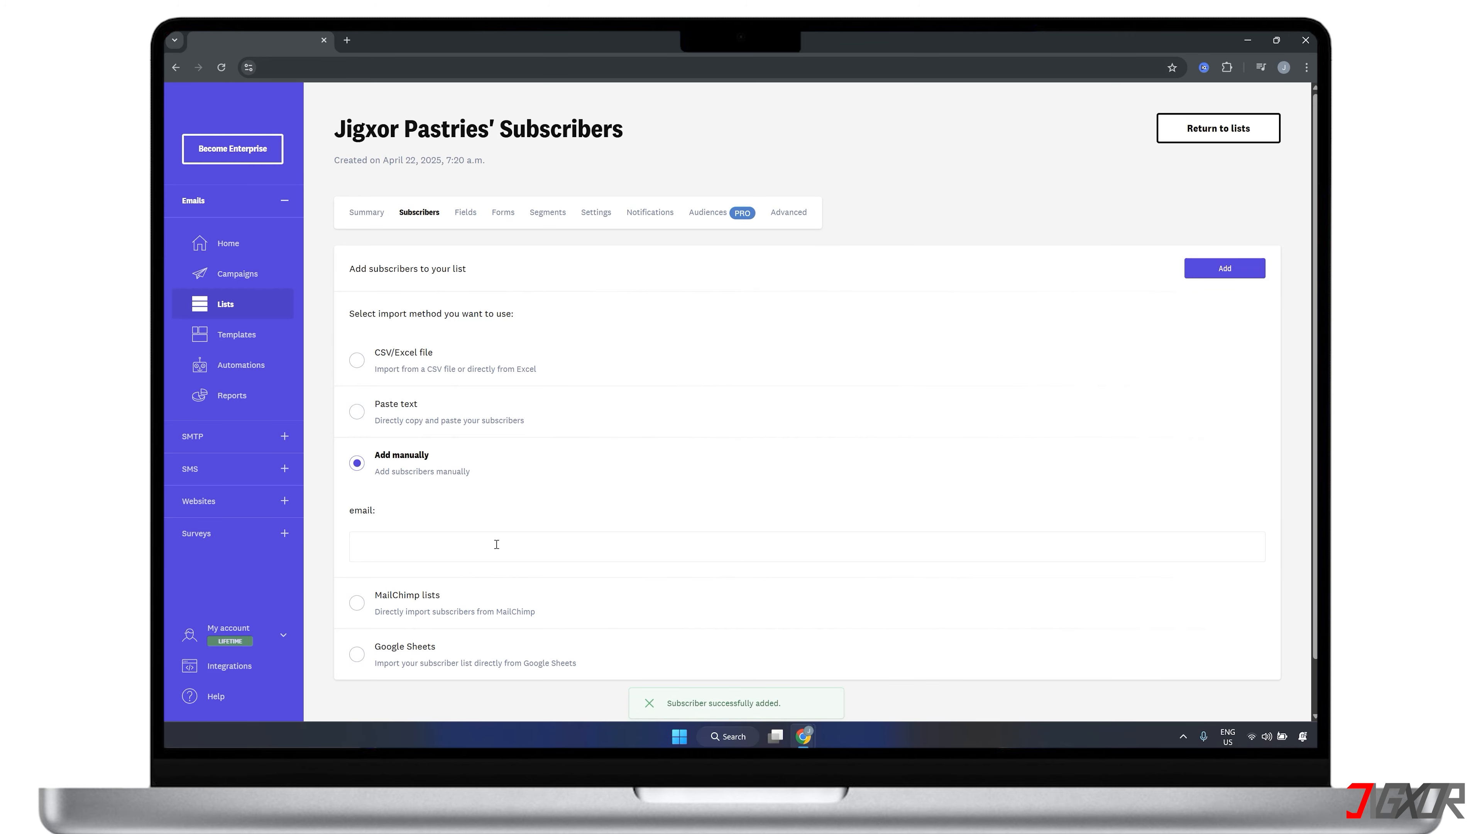
click(1166, 135)
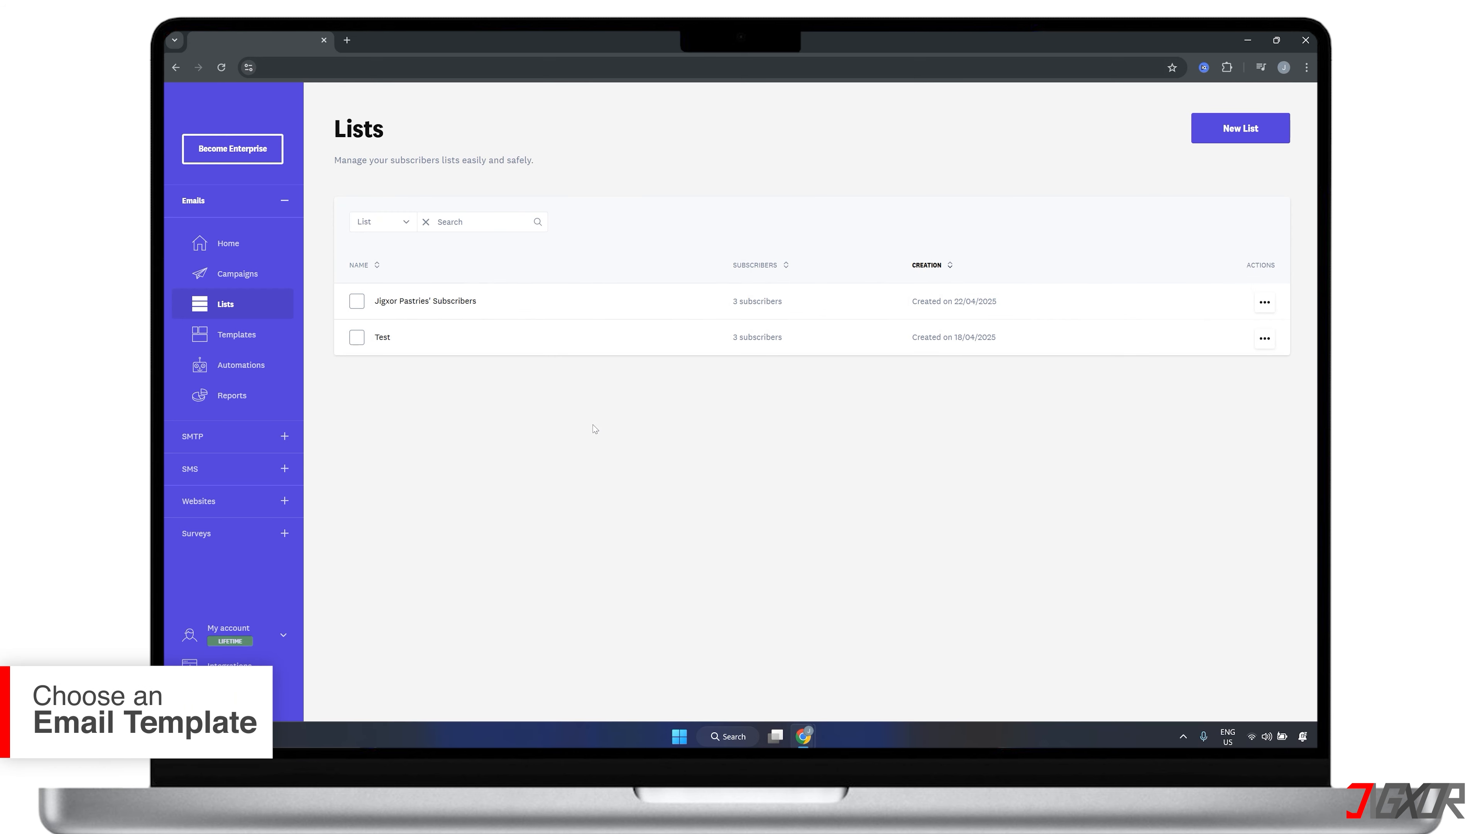
Find the "Let them eat cake" template by searching for "cake", use it under the name "Jigxor Pastries 2", and save it
click(235, 336)
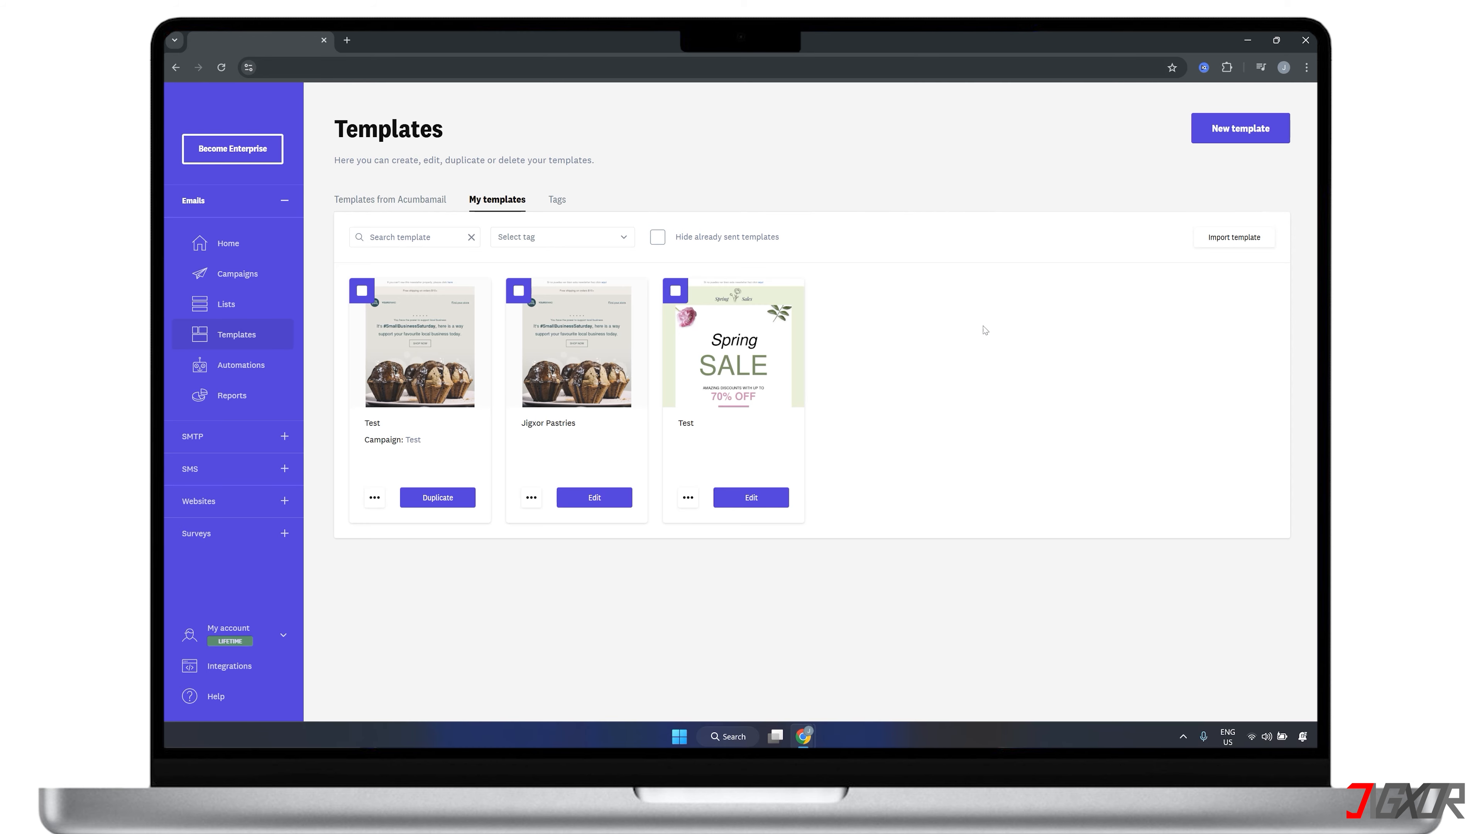
click(1203, 144)
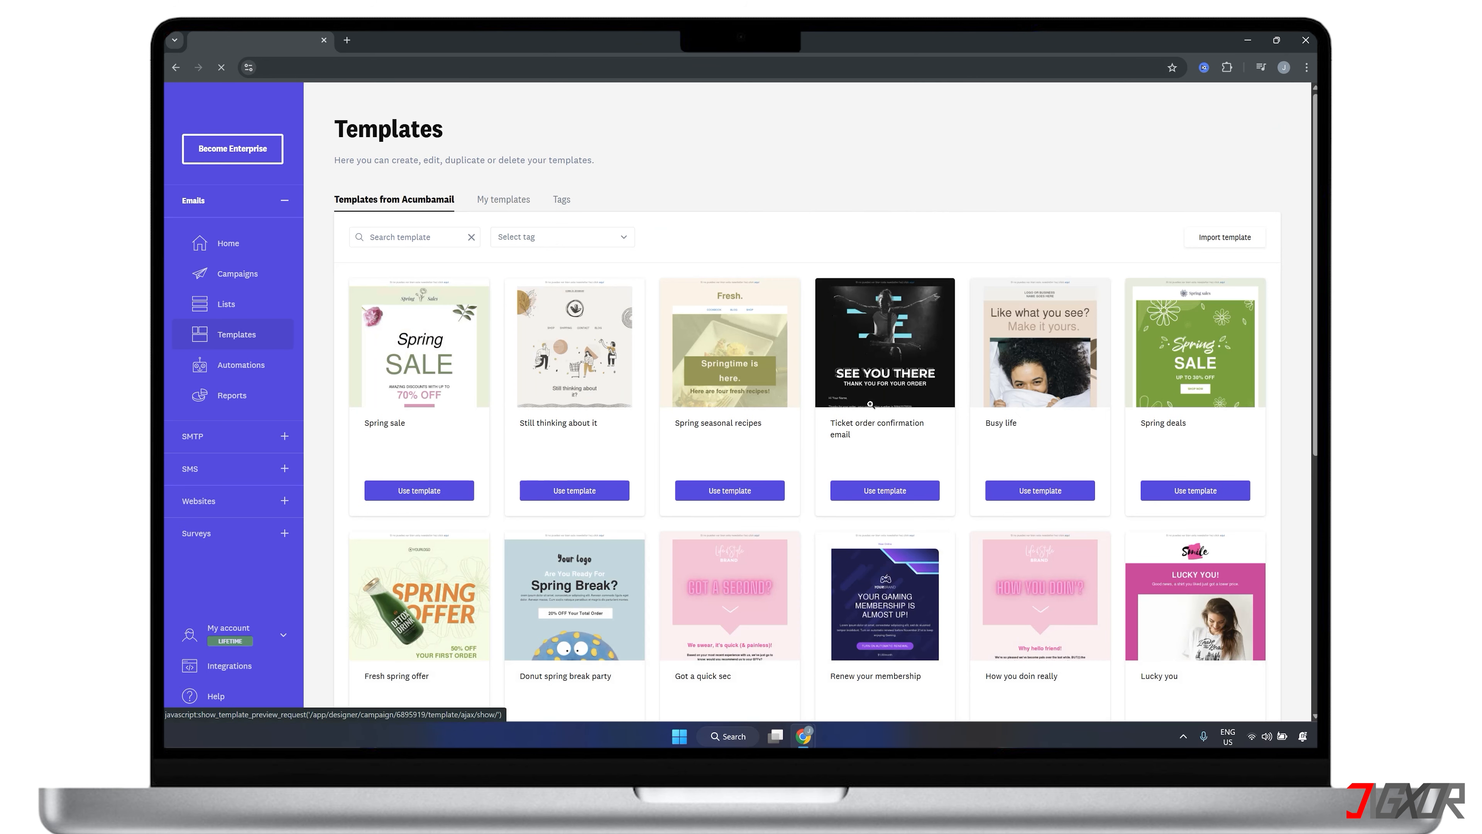
scroll(665, 497, down, 4)
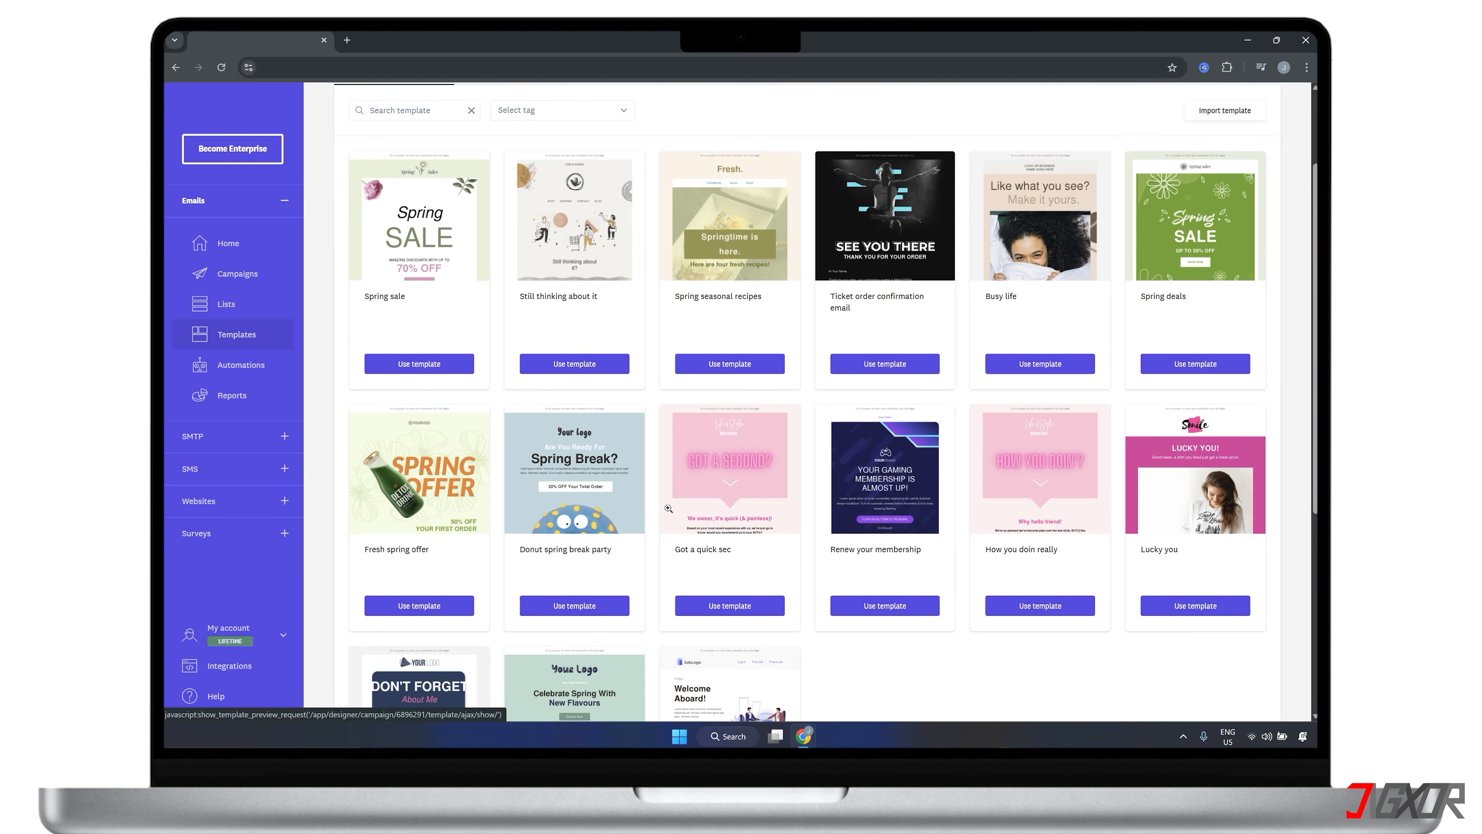
scroll(673, 514, up, 4)
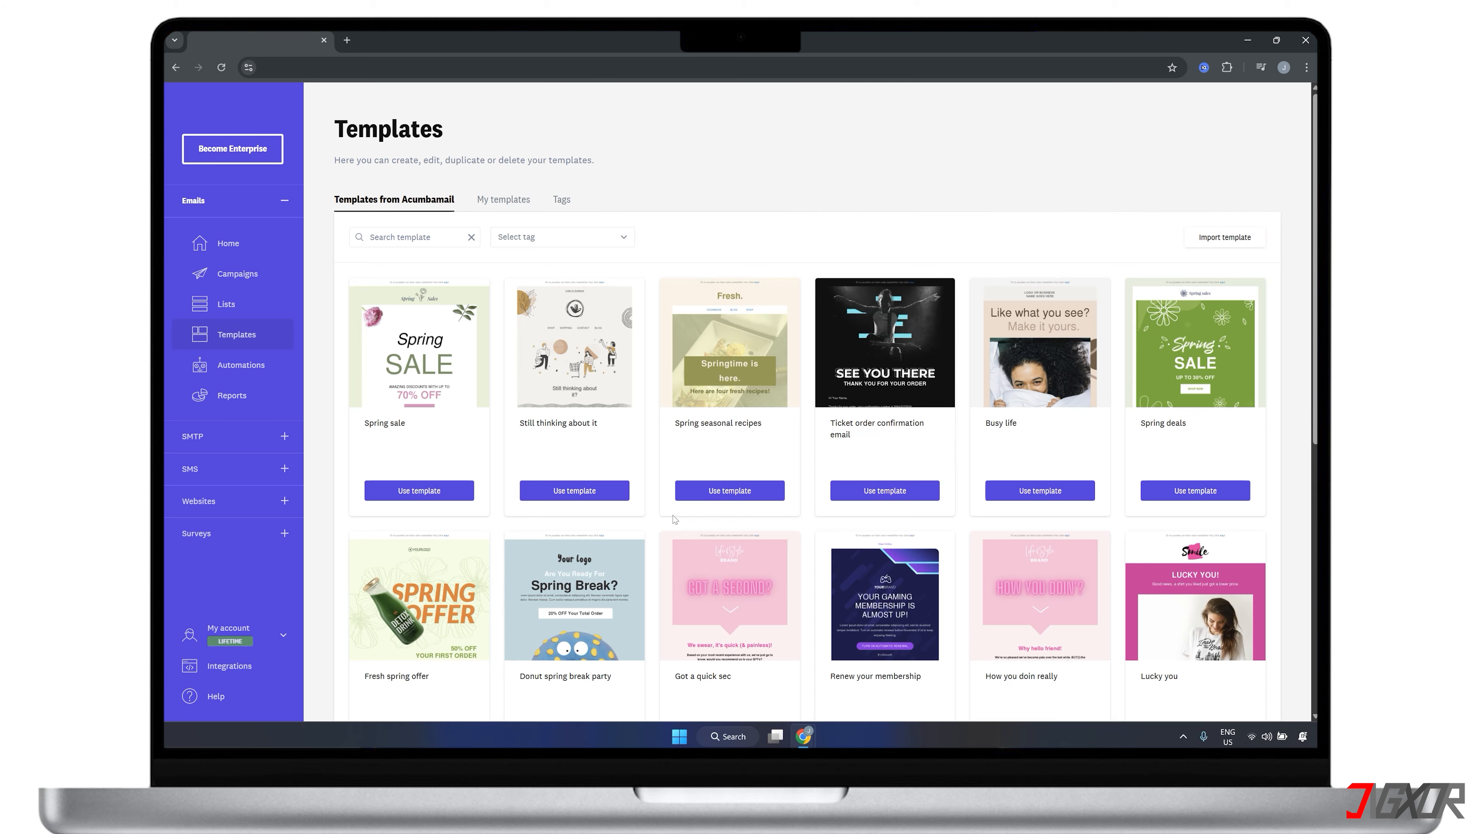
click(402, 239)
text(cake)
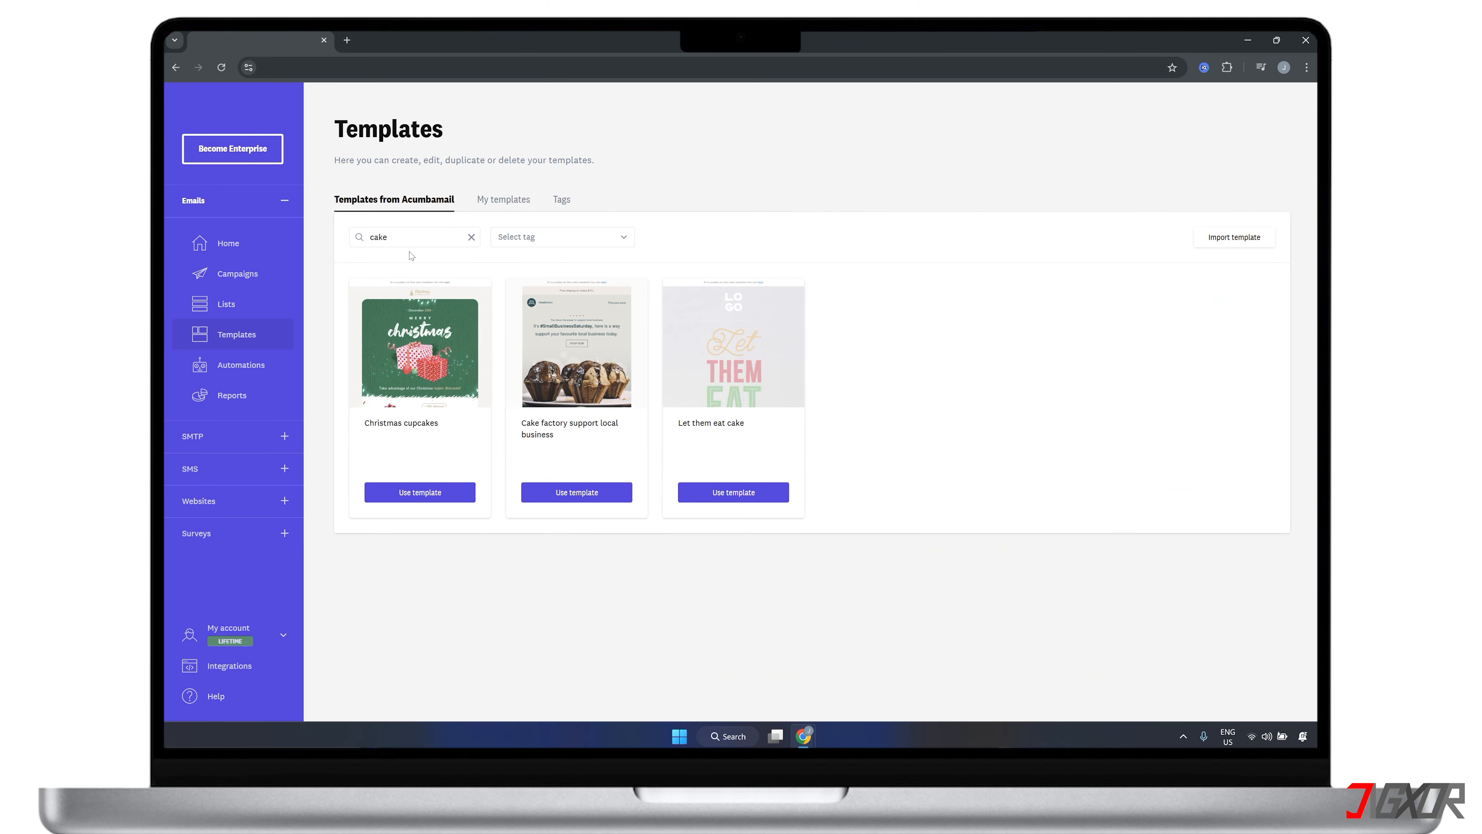
click(732, 494)
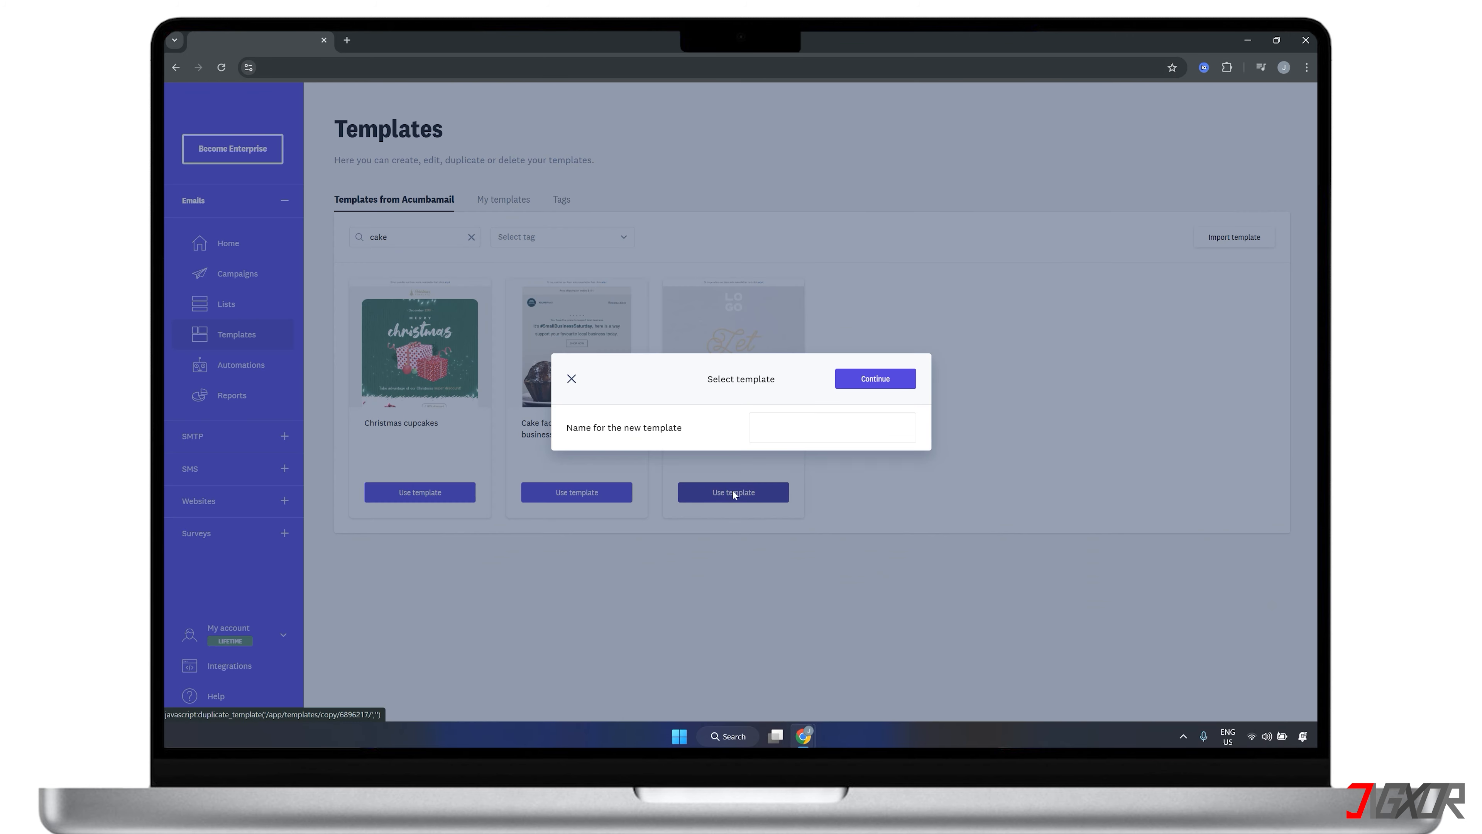
click(777, 432)
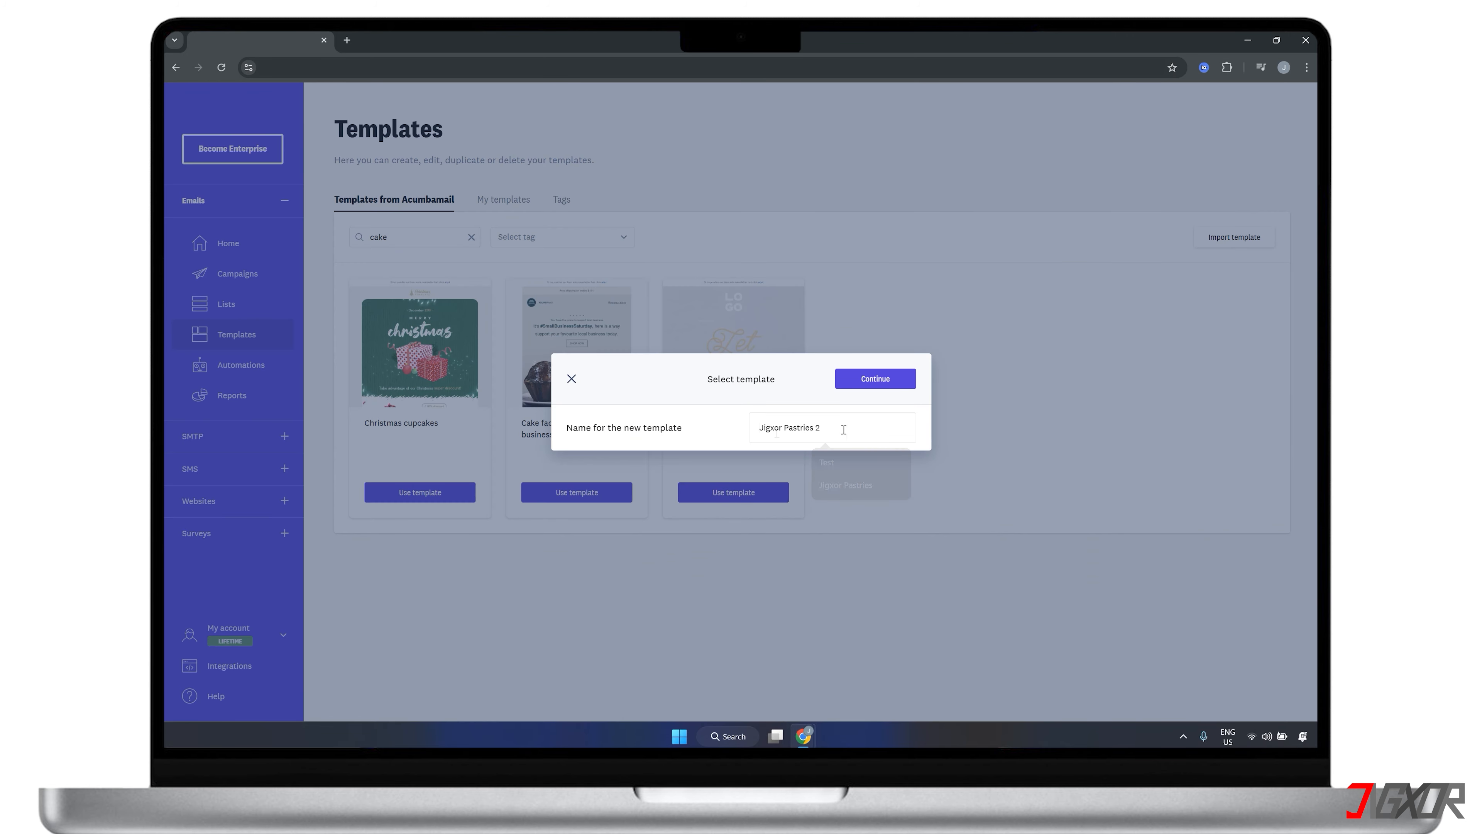
click(866, 380)
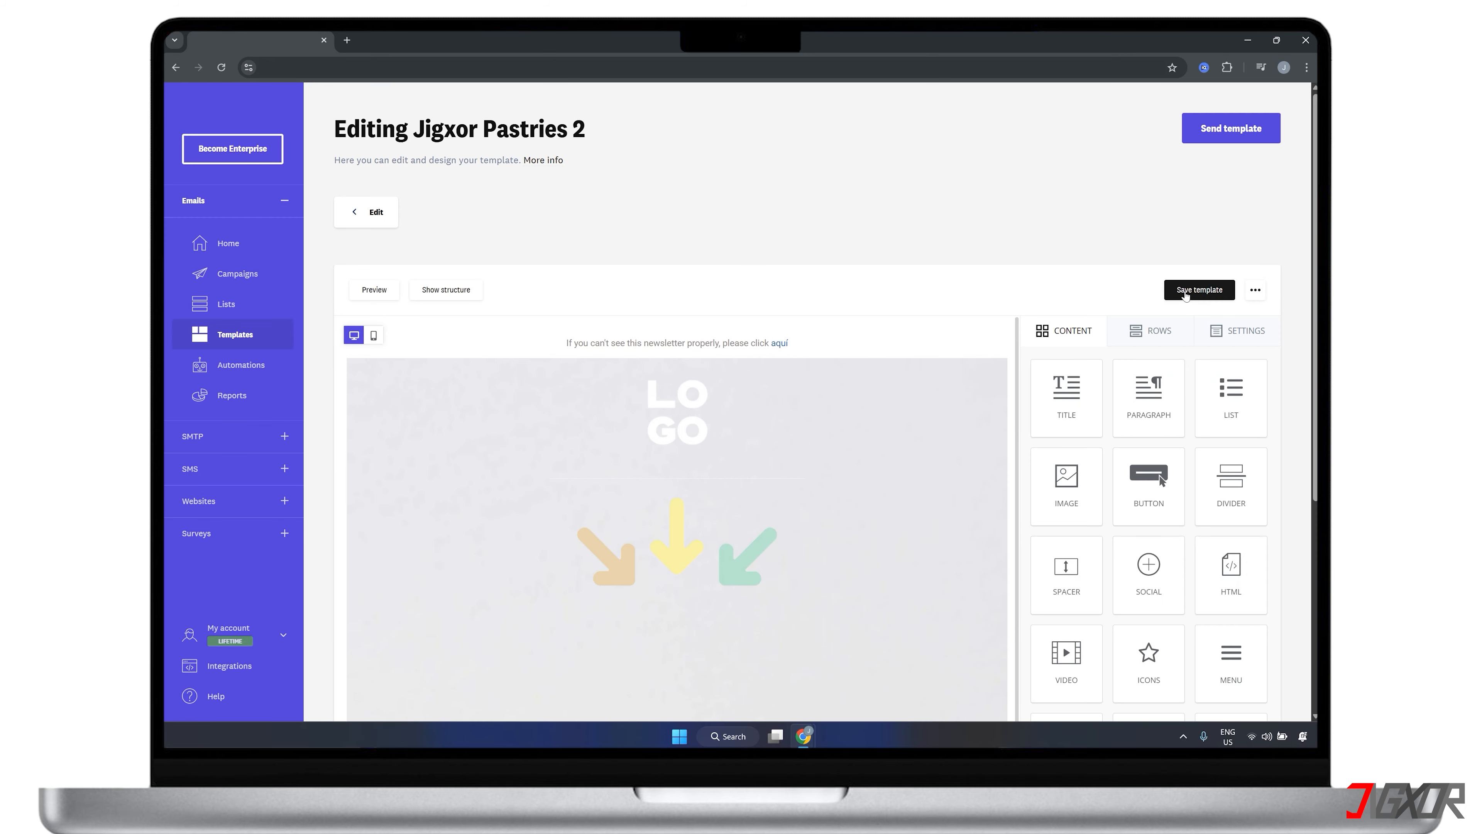
click(1185, 290)
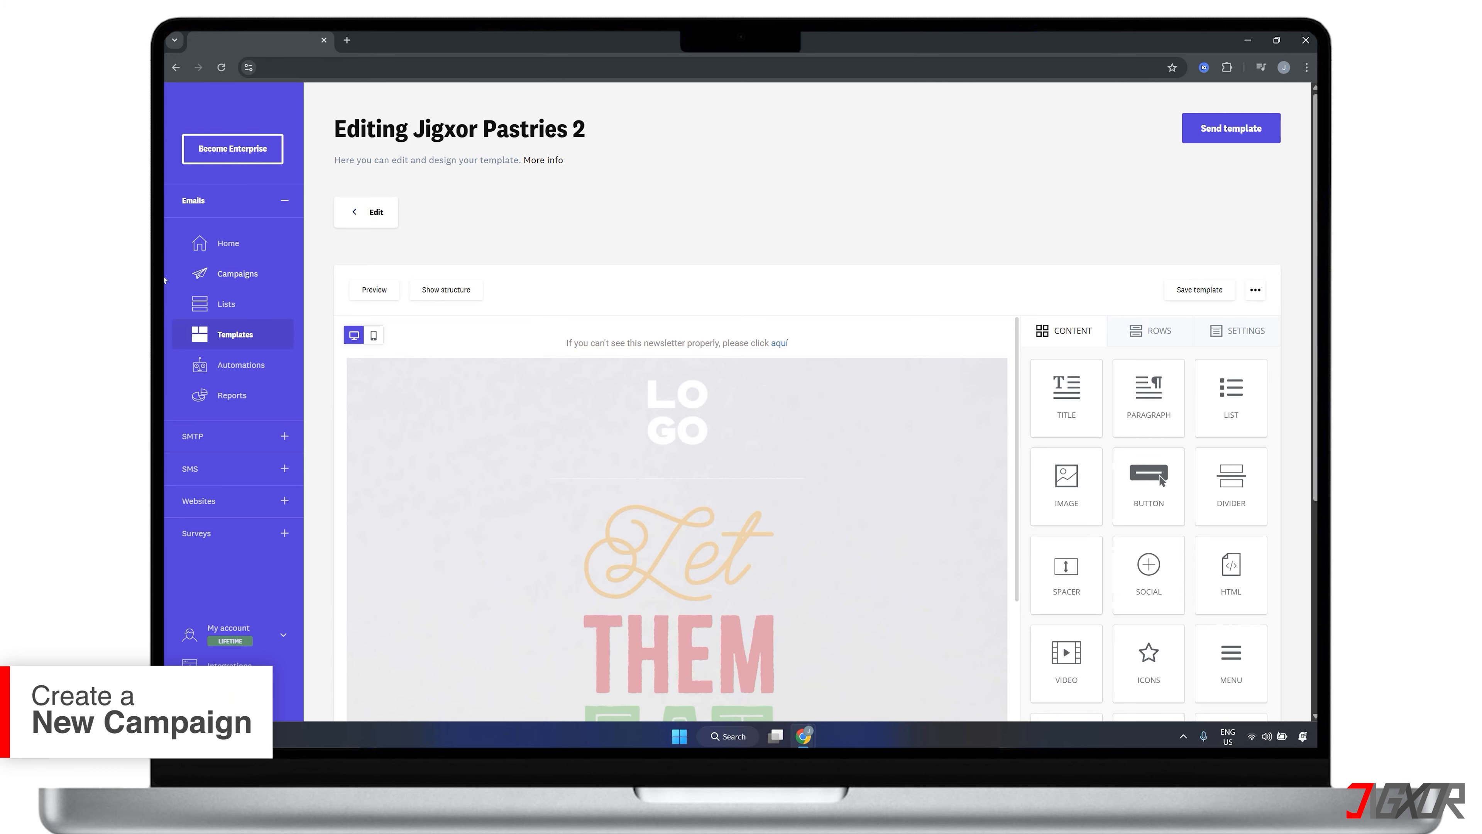
Create a new email campaign of the Newsletter type
click(233, 279)
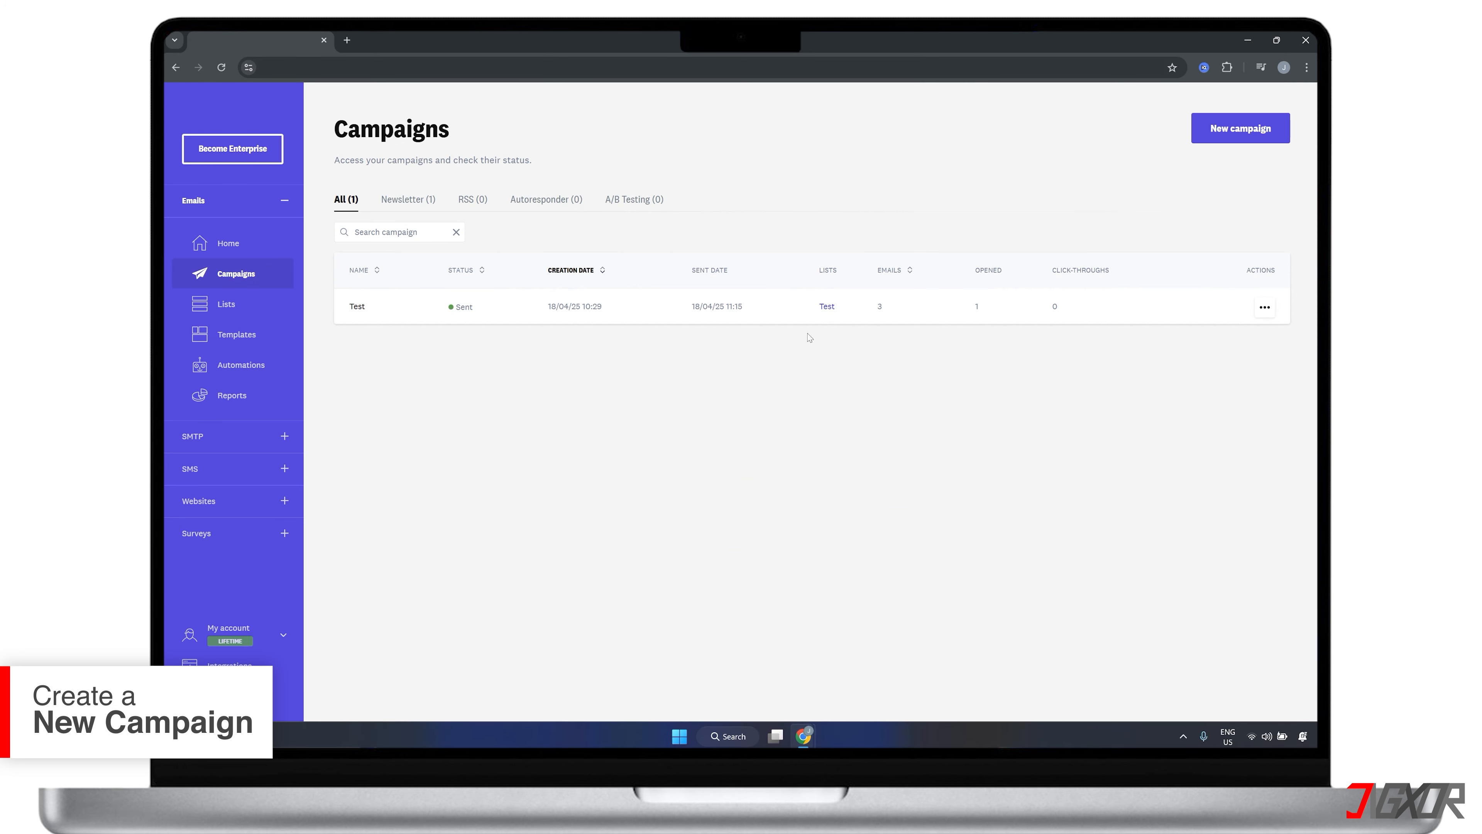
click(1229, 134)
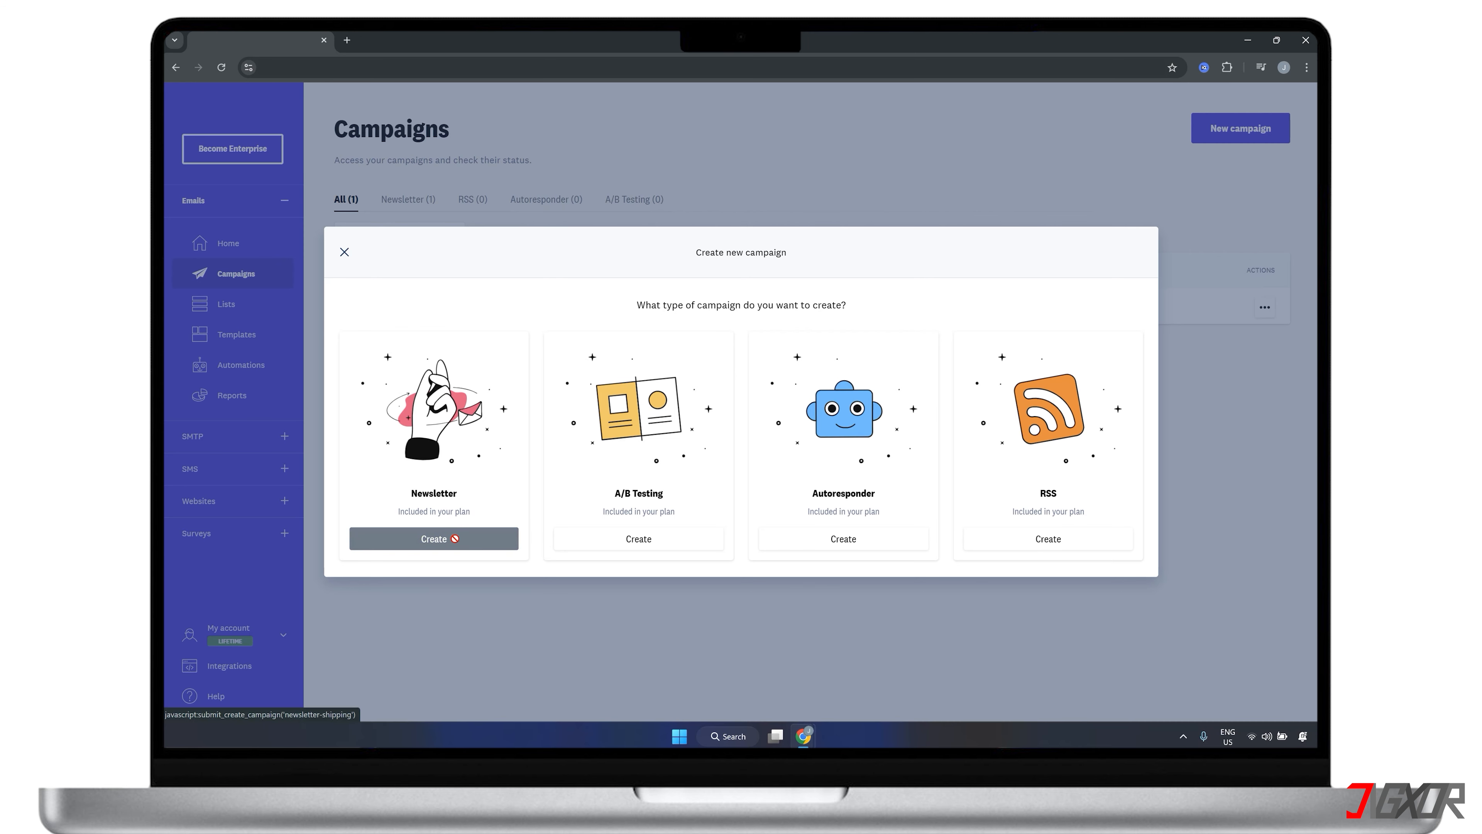
click(455, 538)
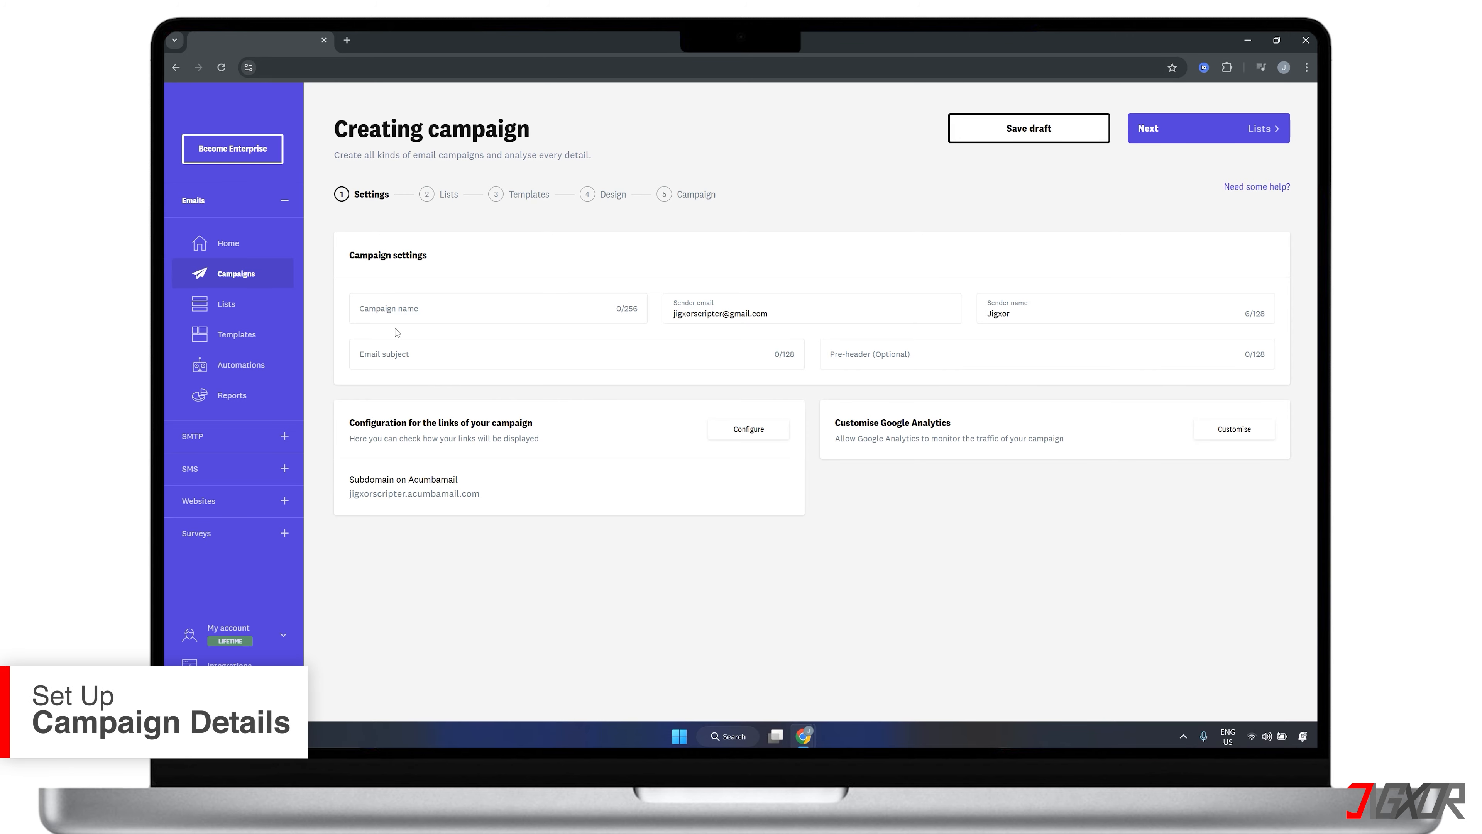
Enter campaign name "Fresh out of the Oven Pastries!", sender name "Jigxor Pastries", and email subject "Start your sweet journey with 10% off!" with a cookie emoji
click(401, 316)
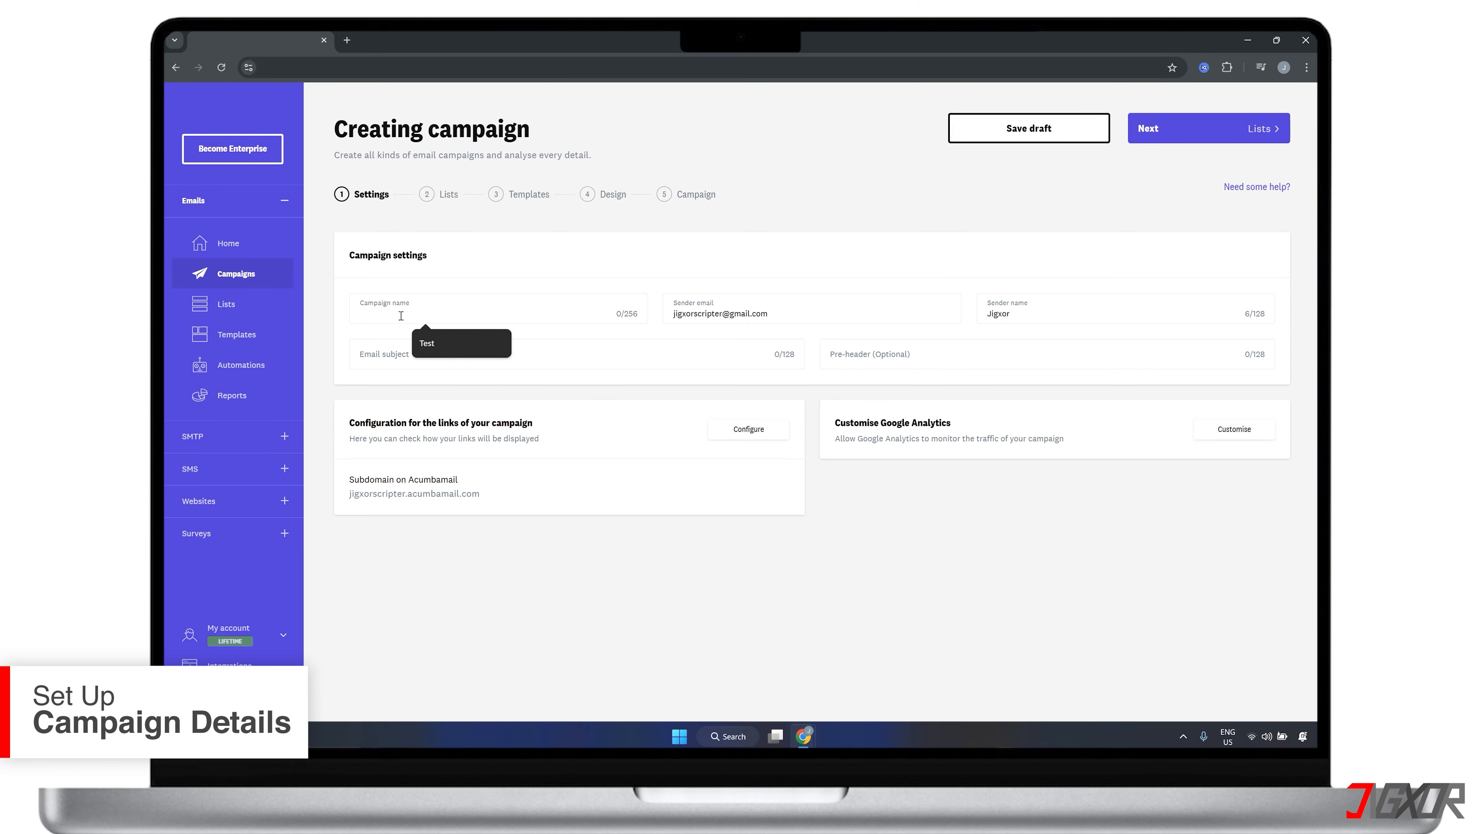
text(Fresh out of the Oven Pastrie)
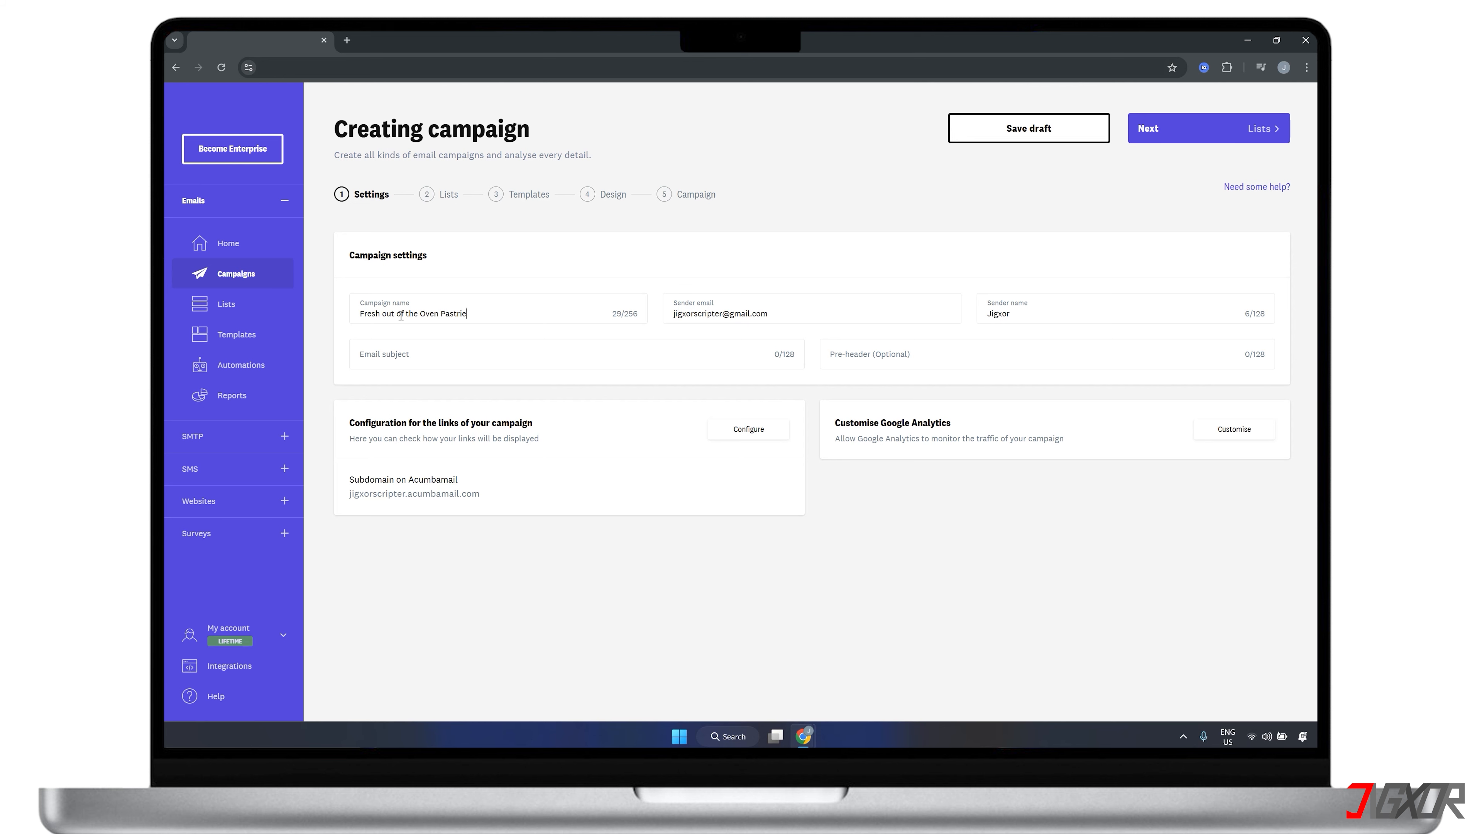
text(s!)
click(1032, 313)
text(Pastries)
click(526, 359)
text(Start your sweet journey with 10% off! 🍪)
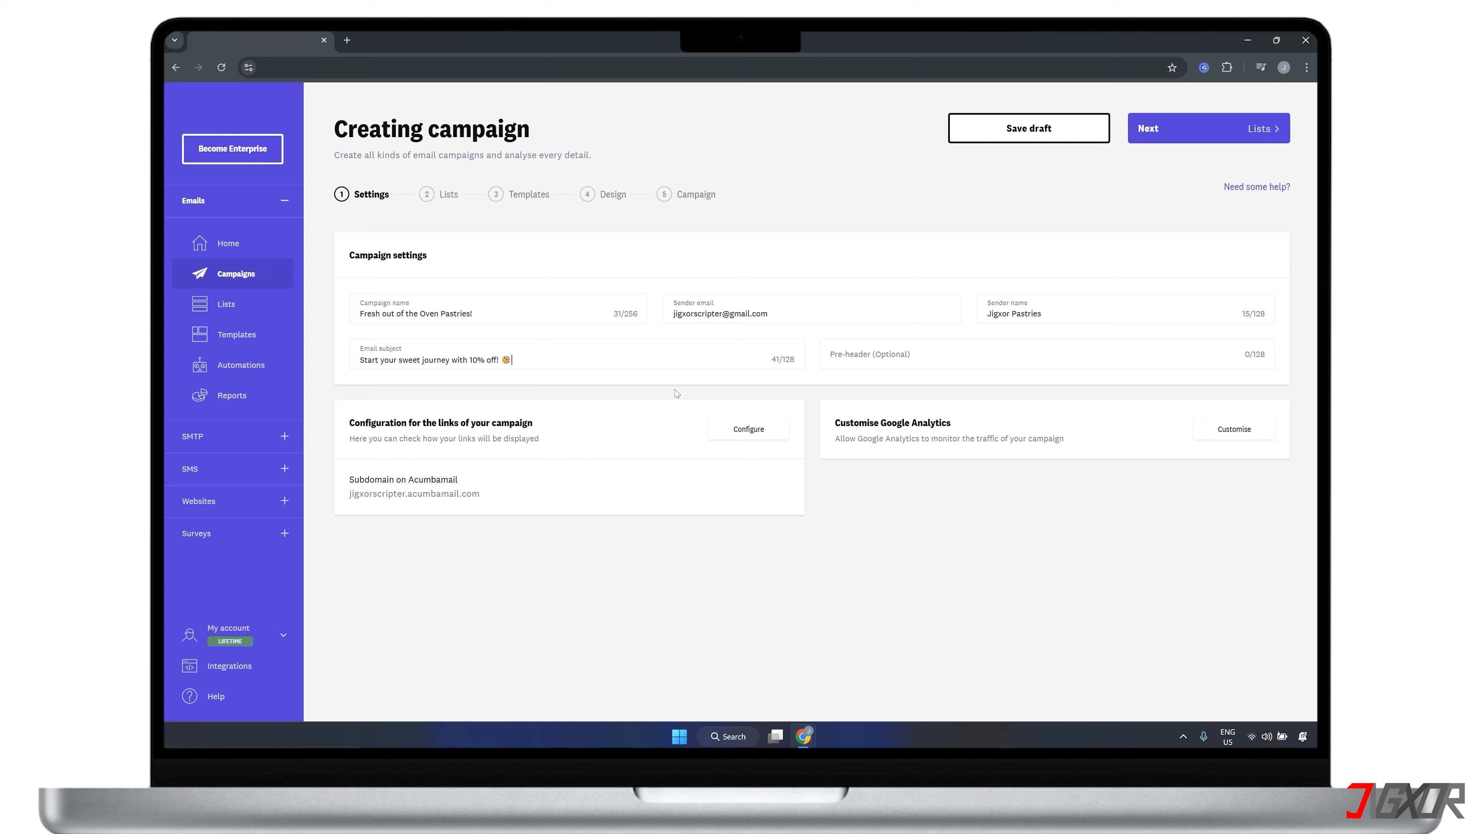
Enable Google Analytics for the campaign, save that setting, and continue to the subscriber list selection
click(1234, 428)
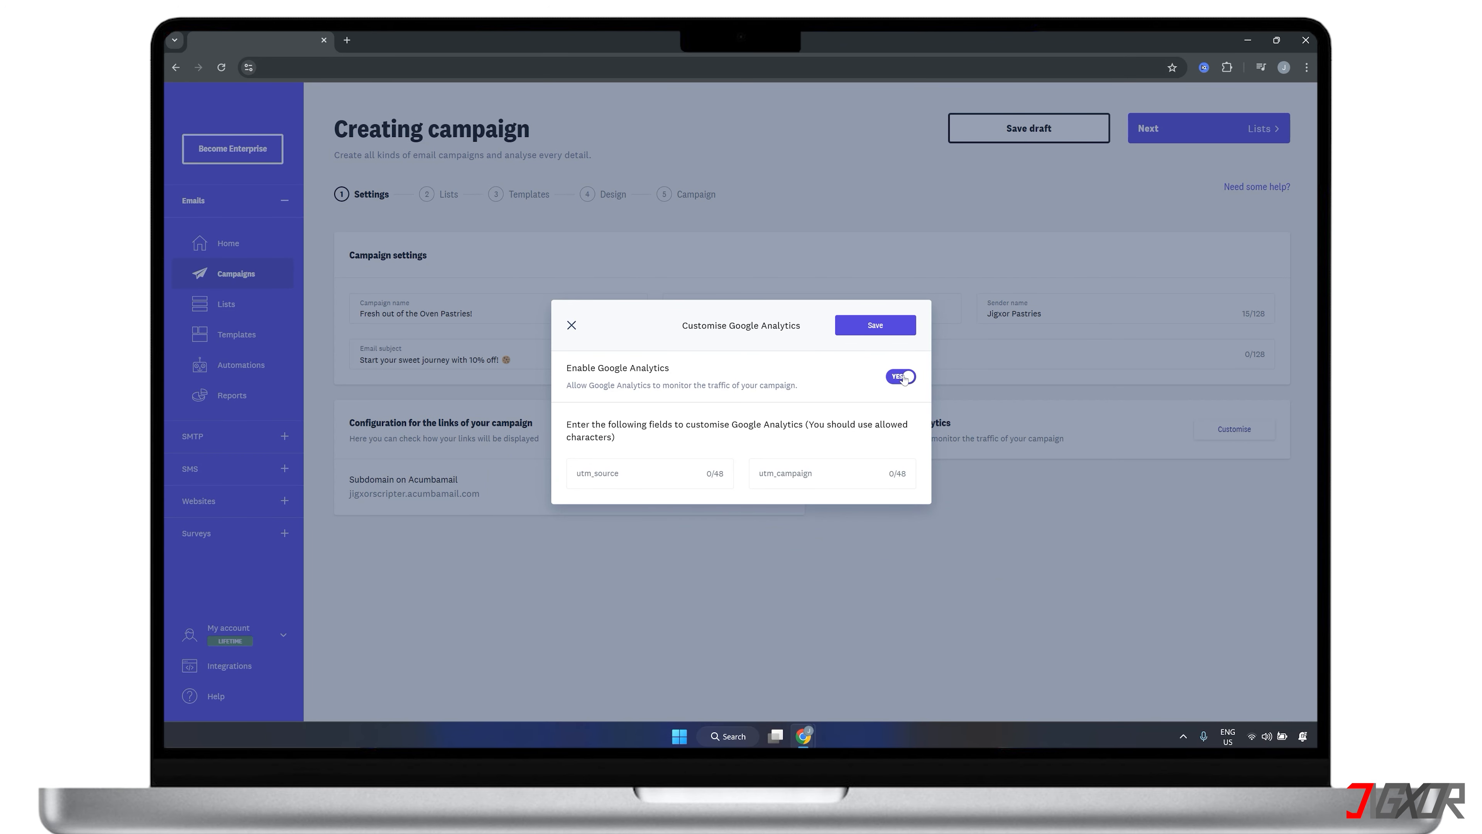
click(891, 330)
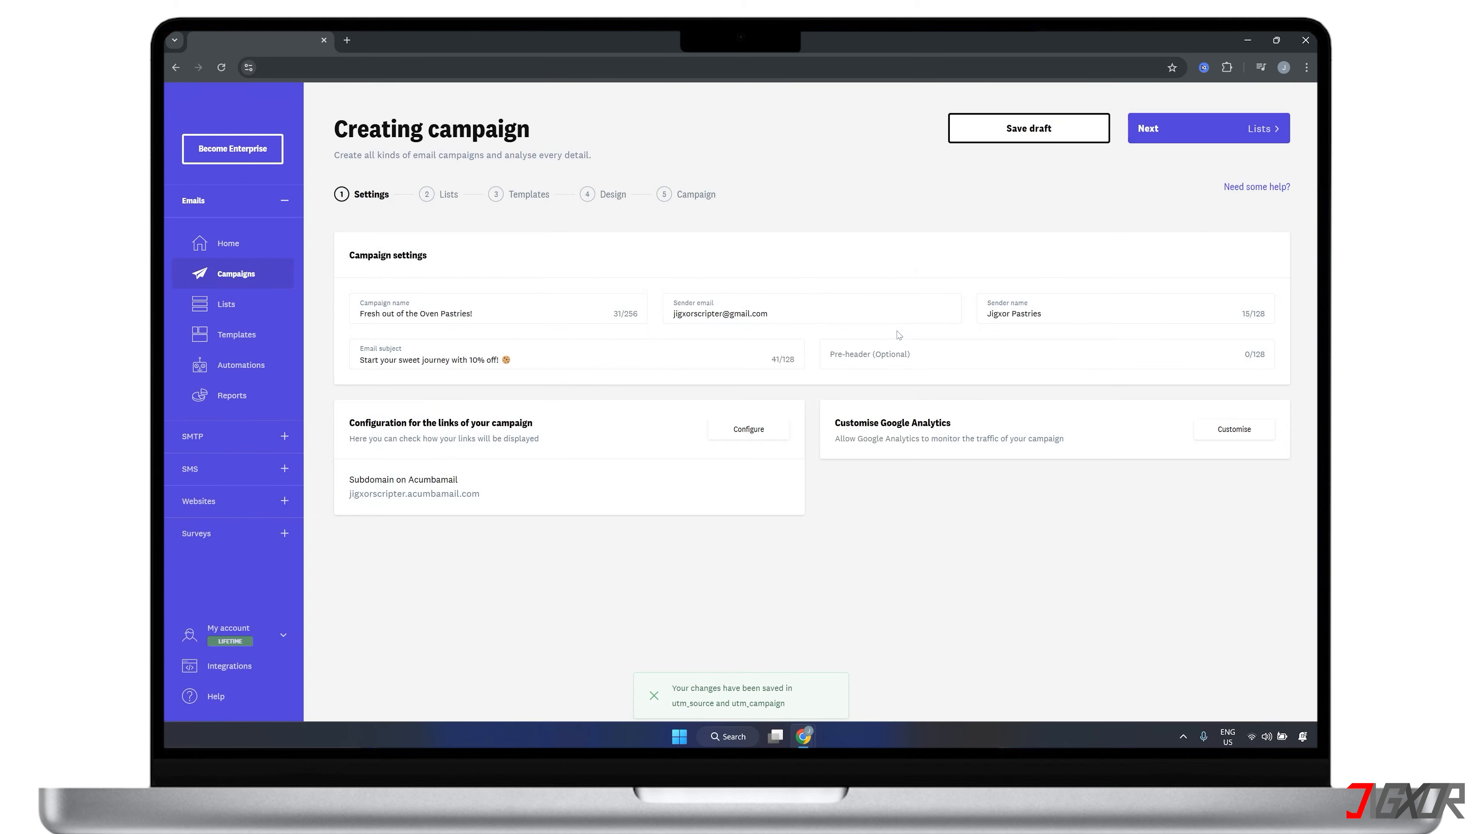
click(1168, 132)
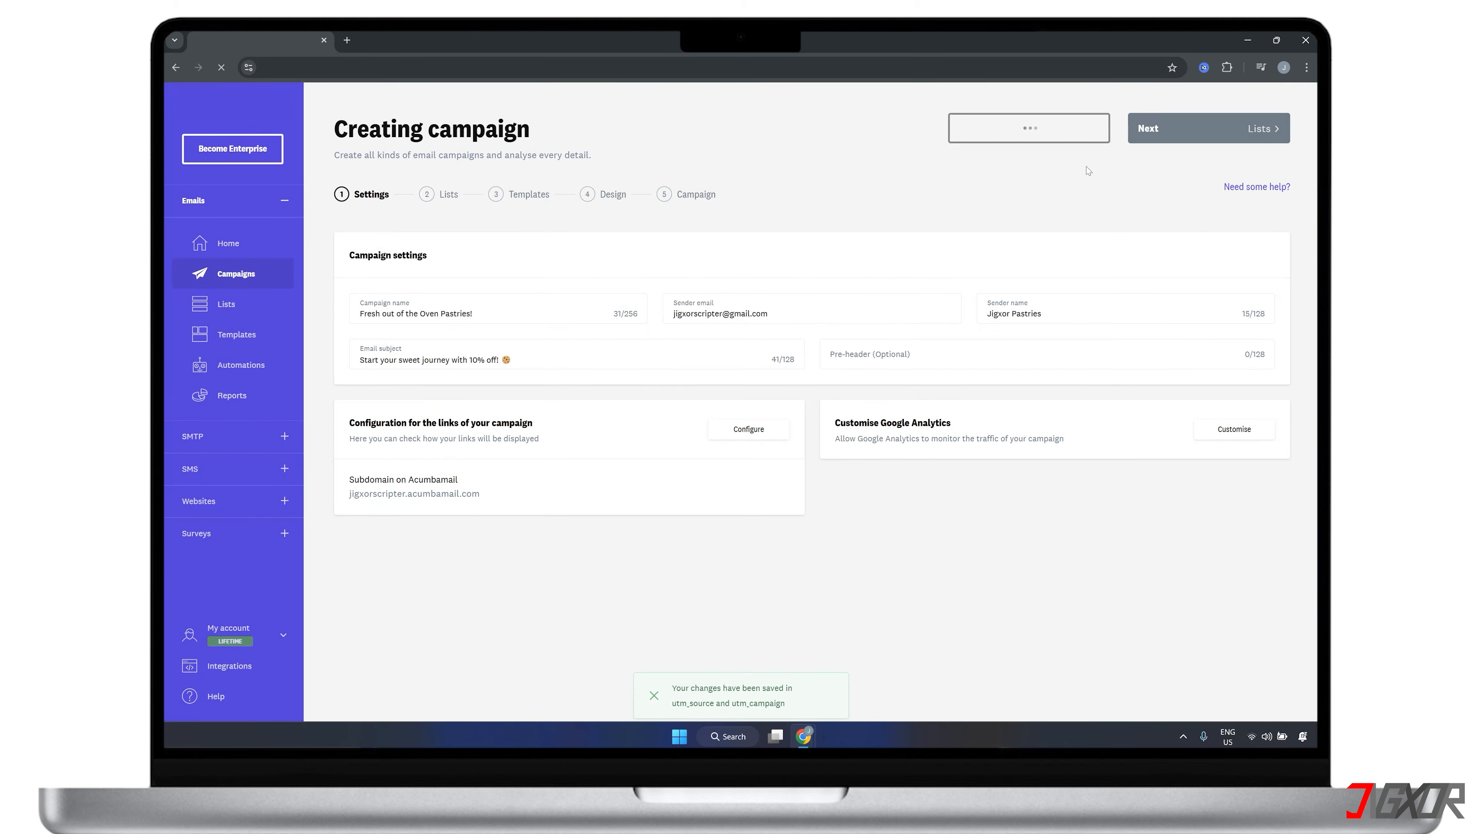
Assign the "Jigxor Pastries' Subscribers" list to the campaign and select the existing "Jigxor Pastries" template without duplicating it
click(357, 344)
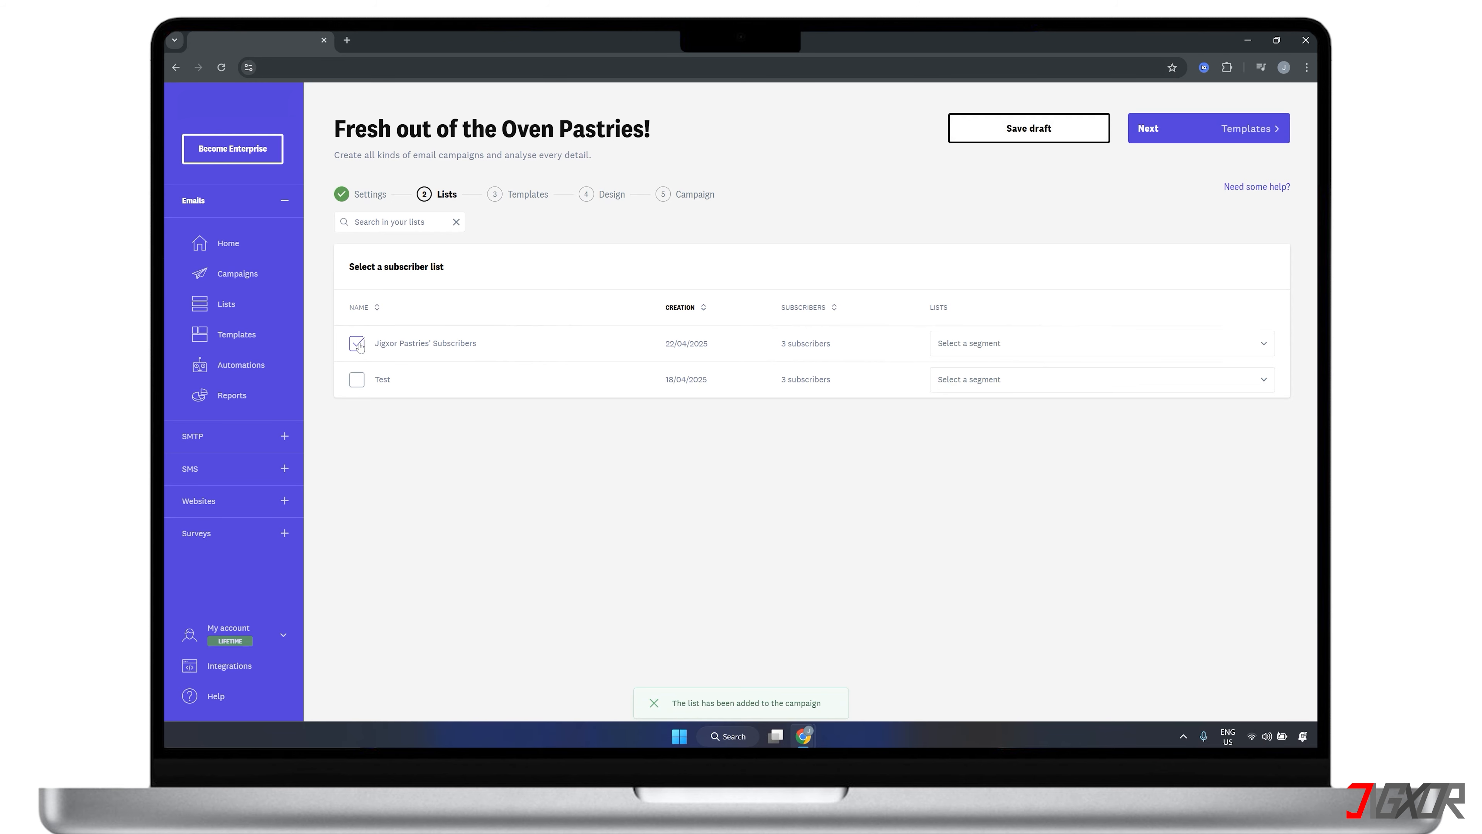
click(1152, 127)
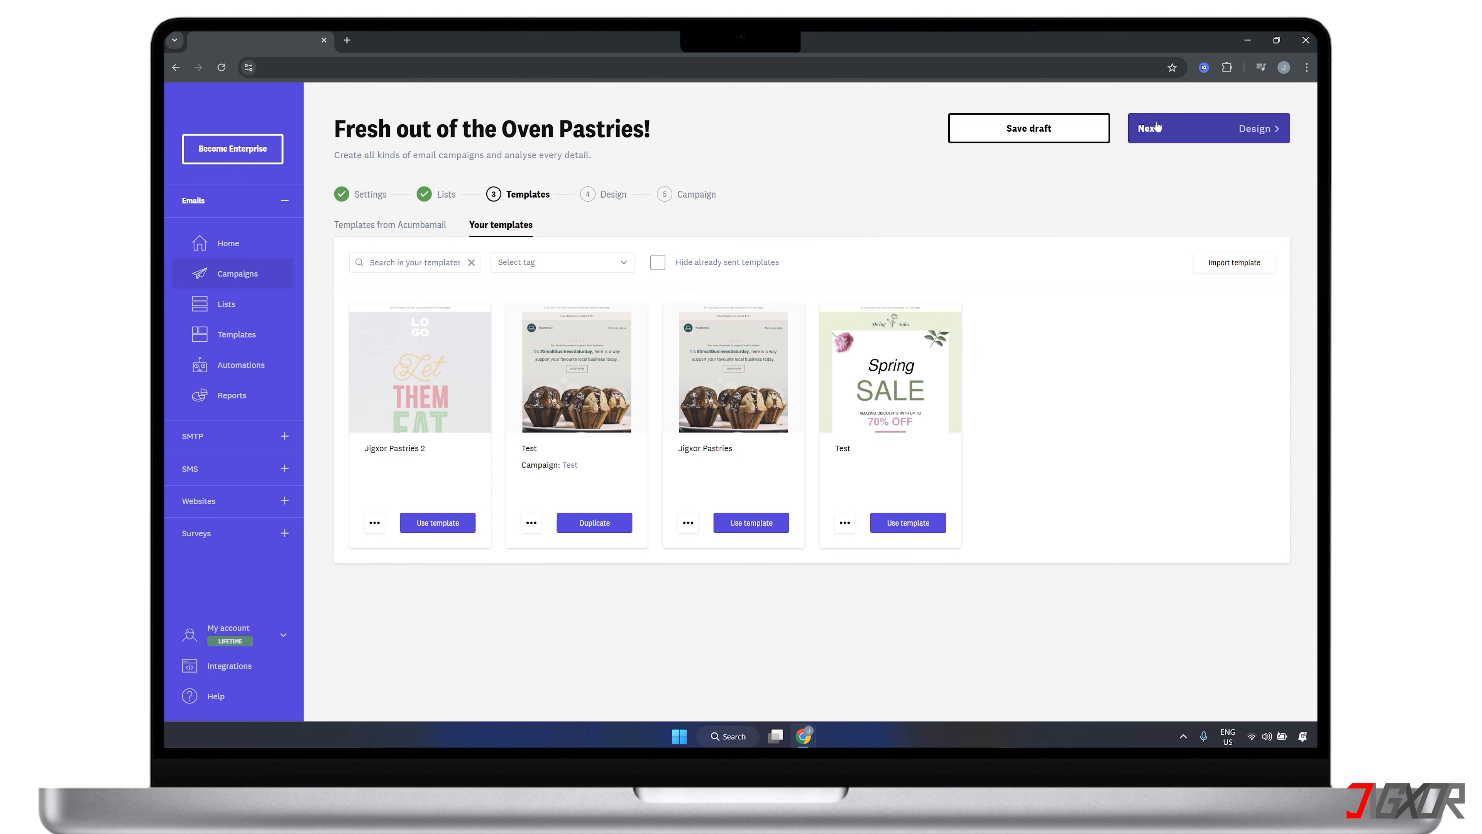
click(738, 526)
click(576, 482)
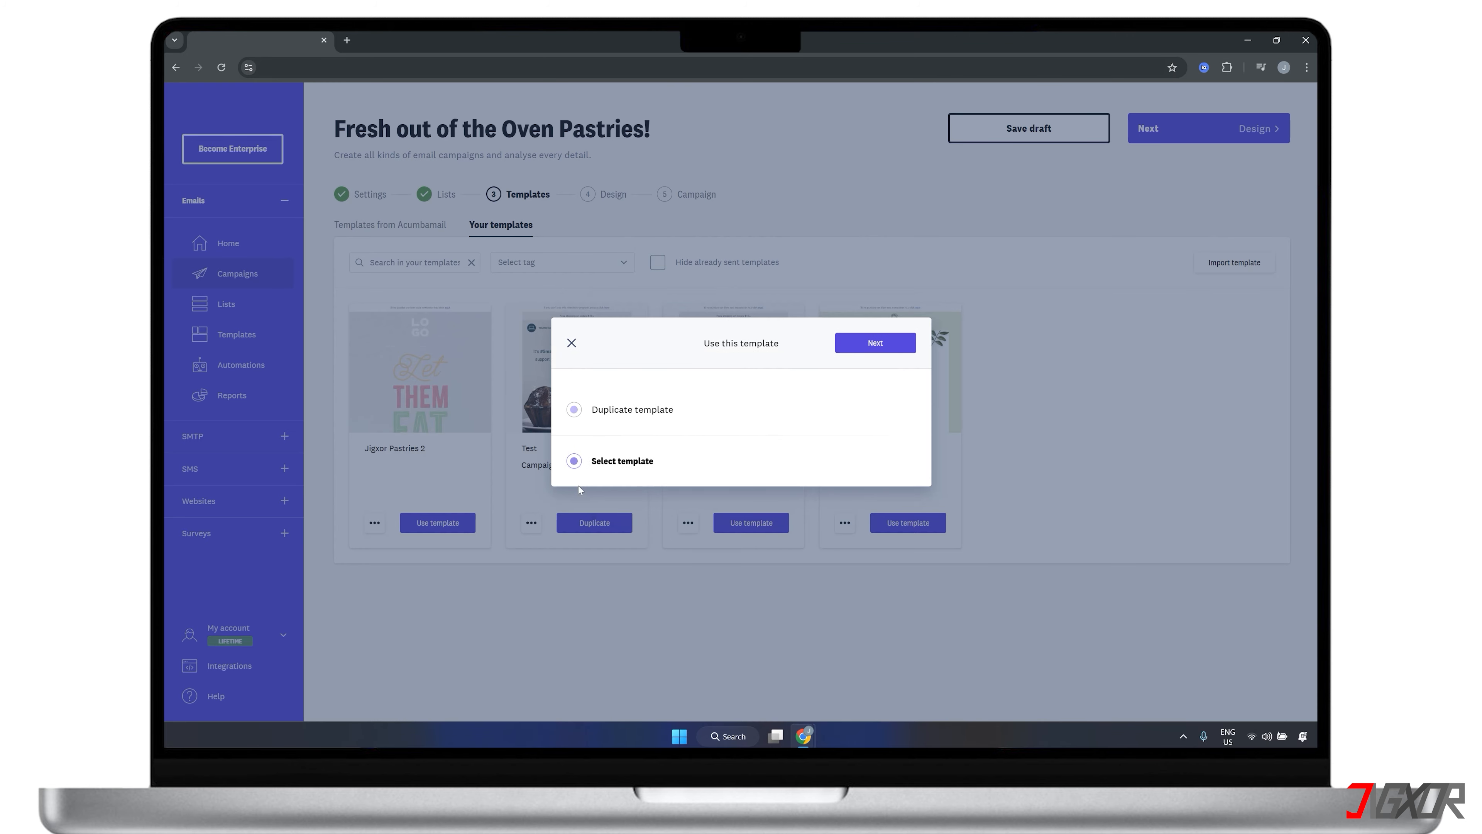
click(875, 344)
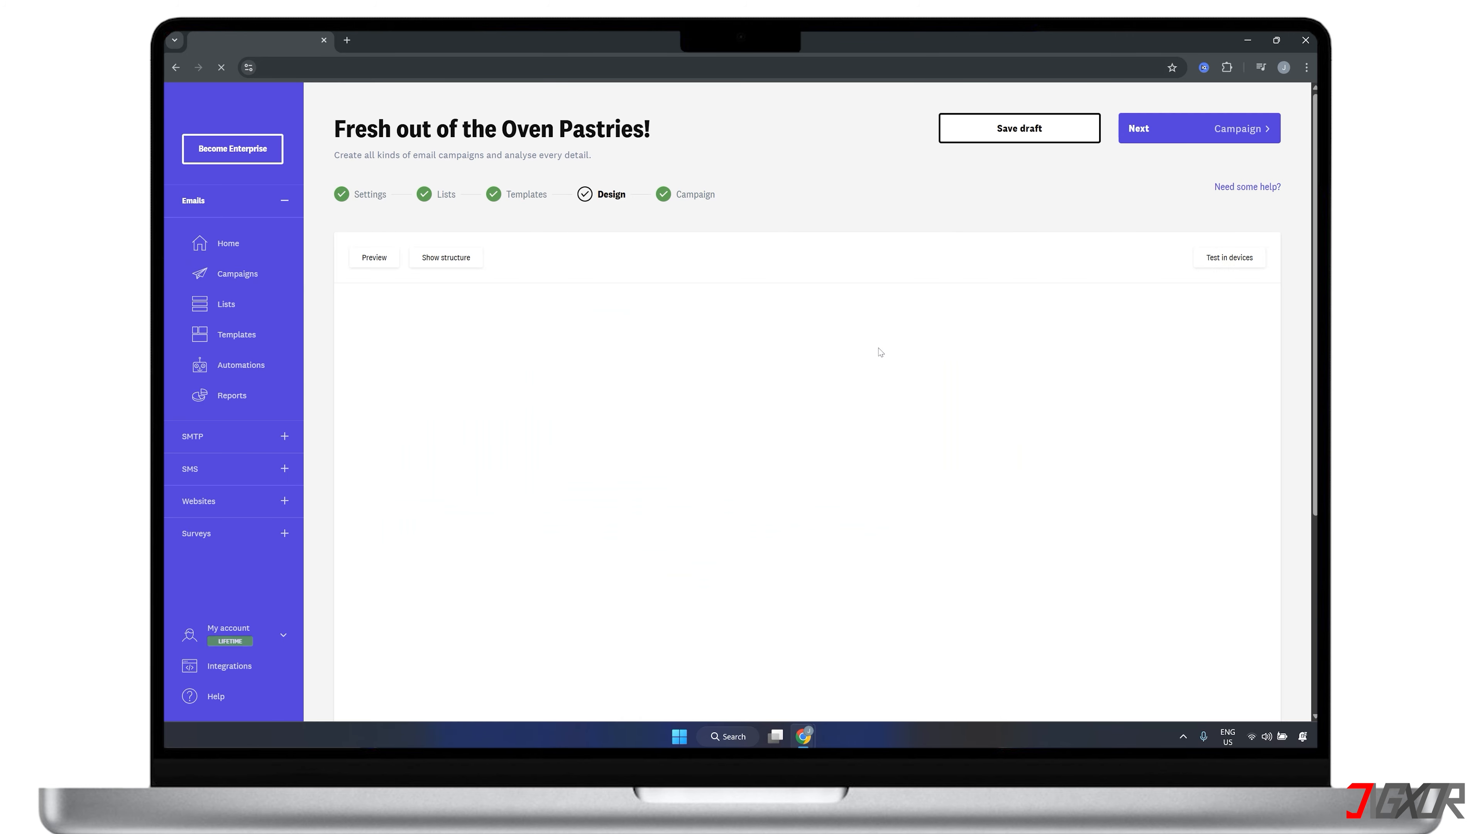
Add an image block above the "Today's sweet deals" heading in the email design and fill it with image_1.jpg
click(880, 496)
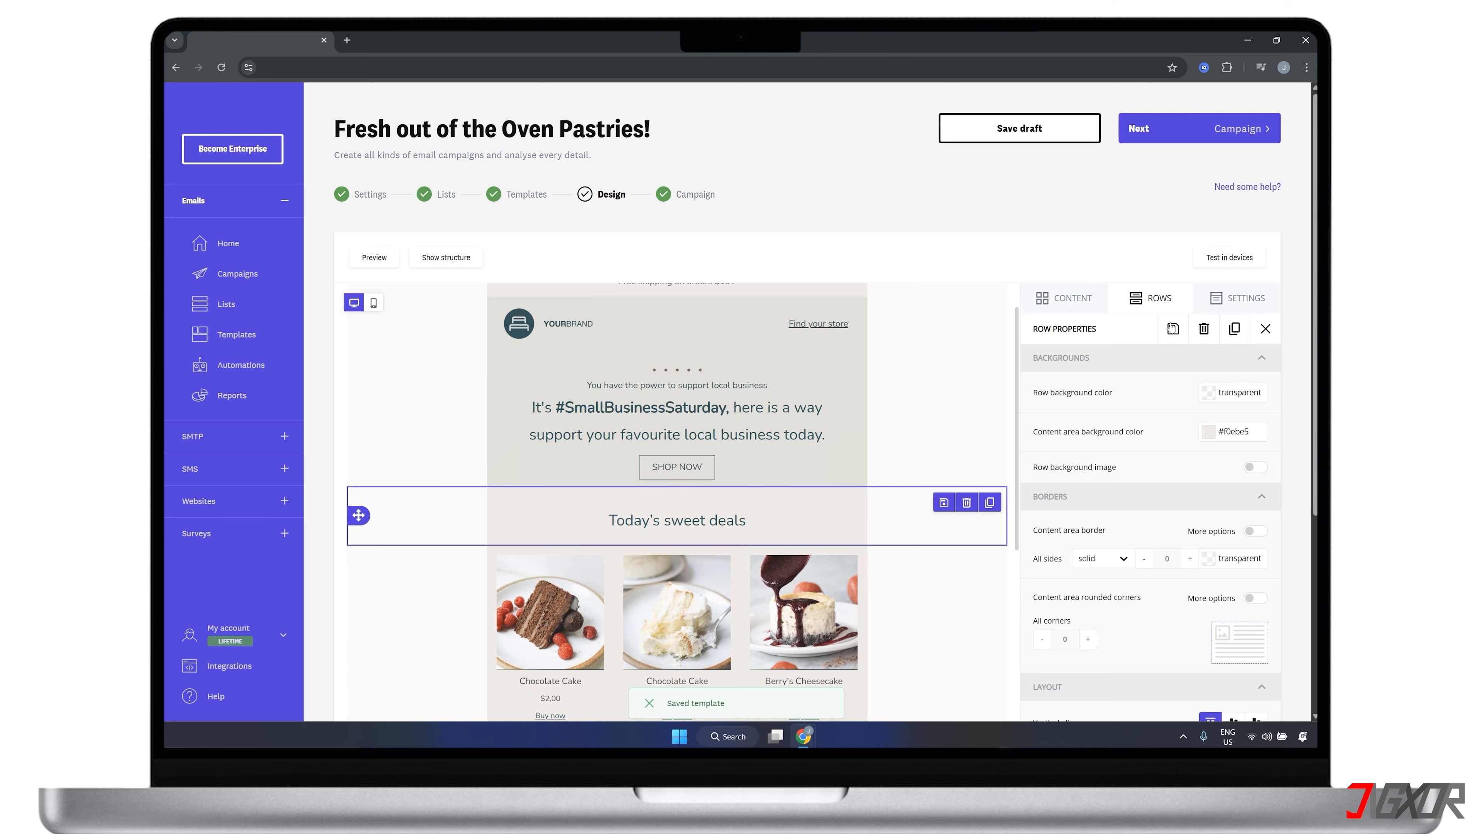
click(1071, 298)
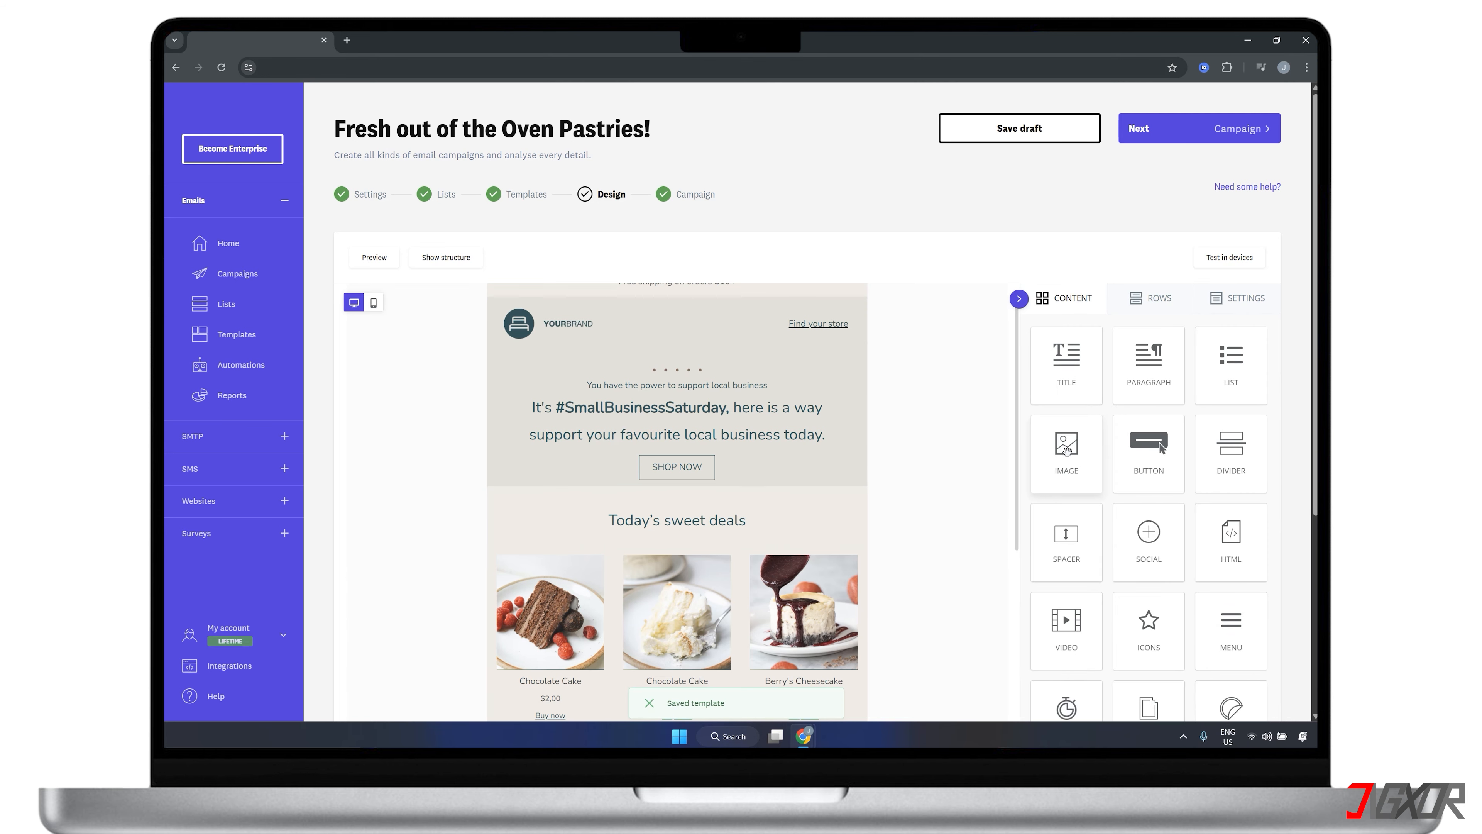
drag(1064, 451, 699, 490)
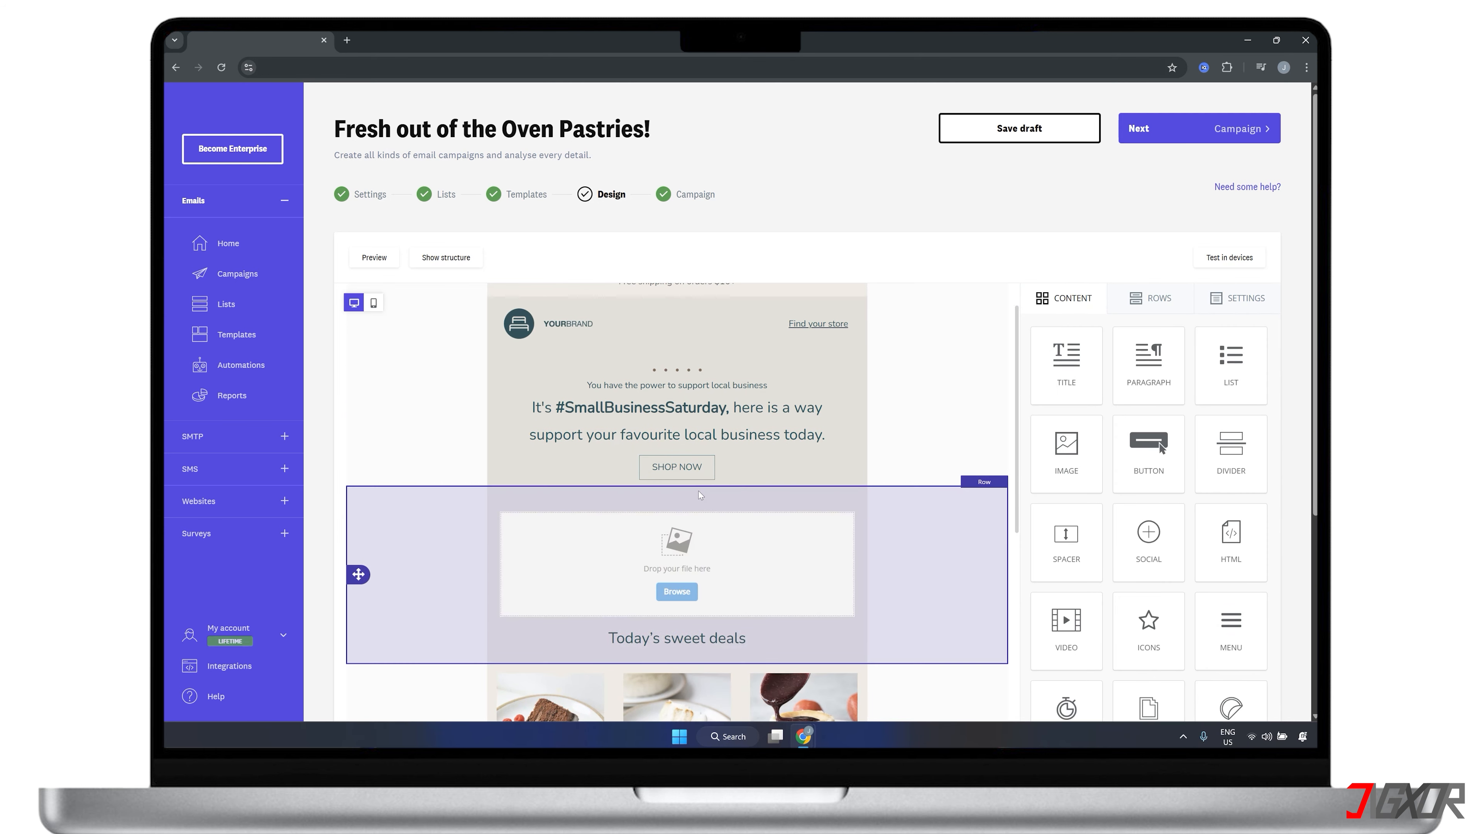
click(675, 591)
click(631, 513)
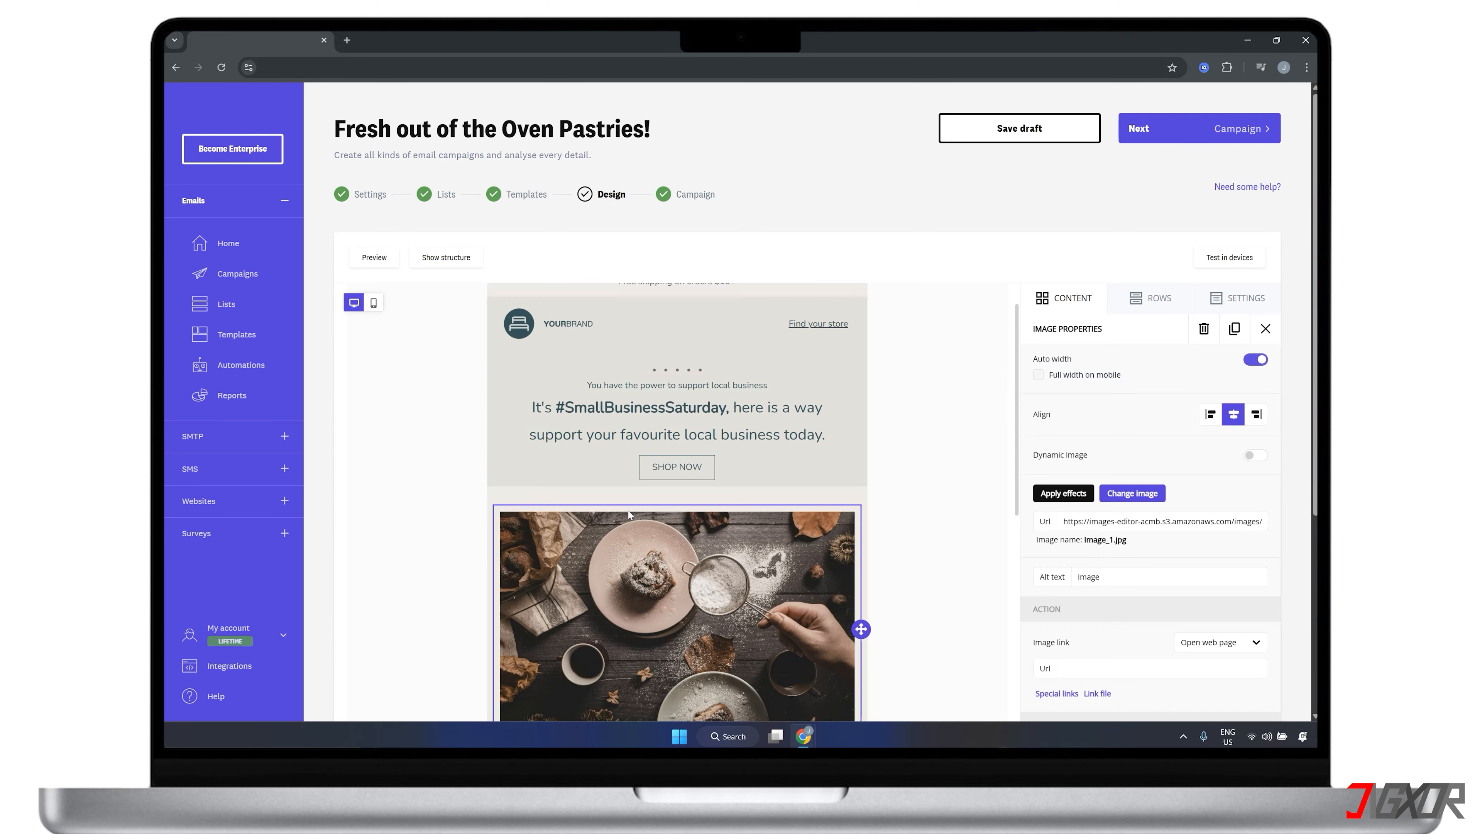
Replace the "Today's sweet deals" heading text with "Customers can't stop craving these" followed by a cake emoji
scroll(642, 514, down, 5)
triple_click(691, 451)
text(Cu)
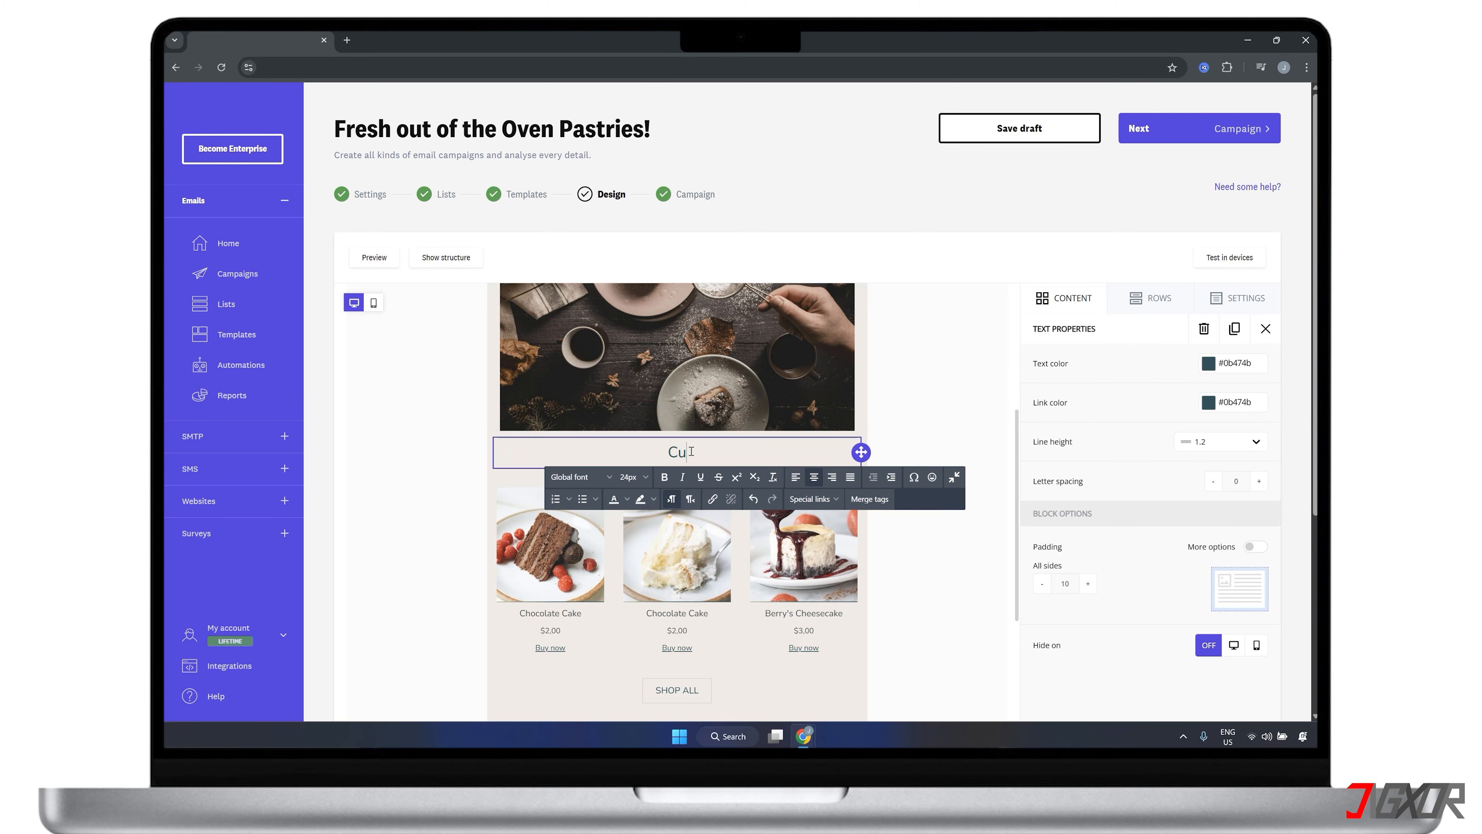
text(stomers)
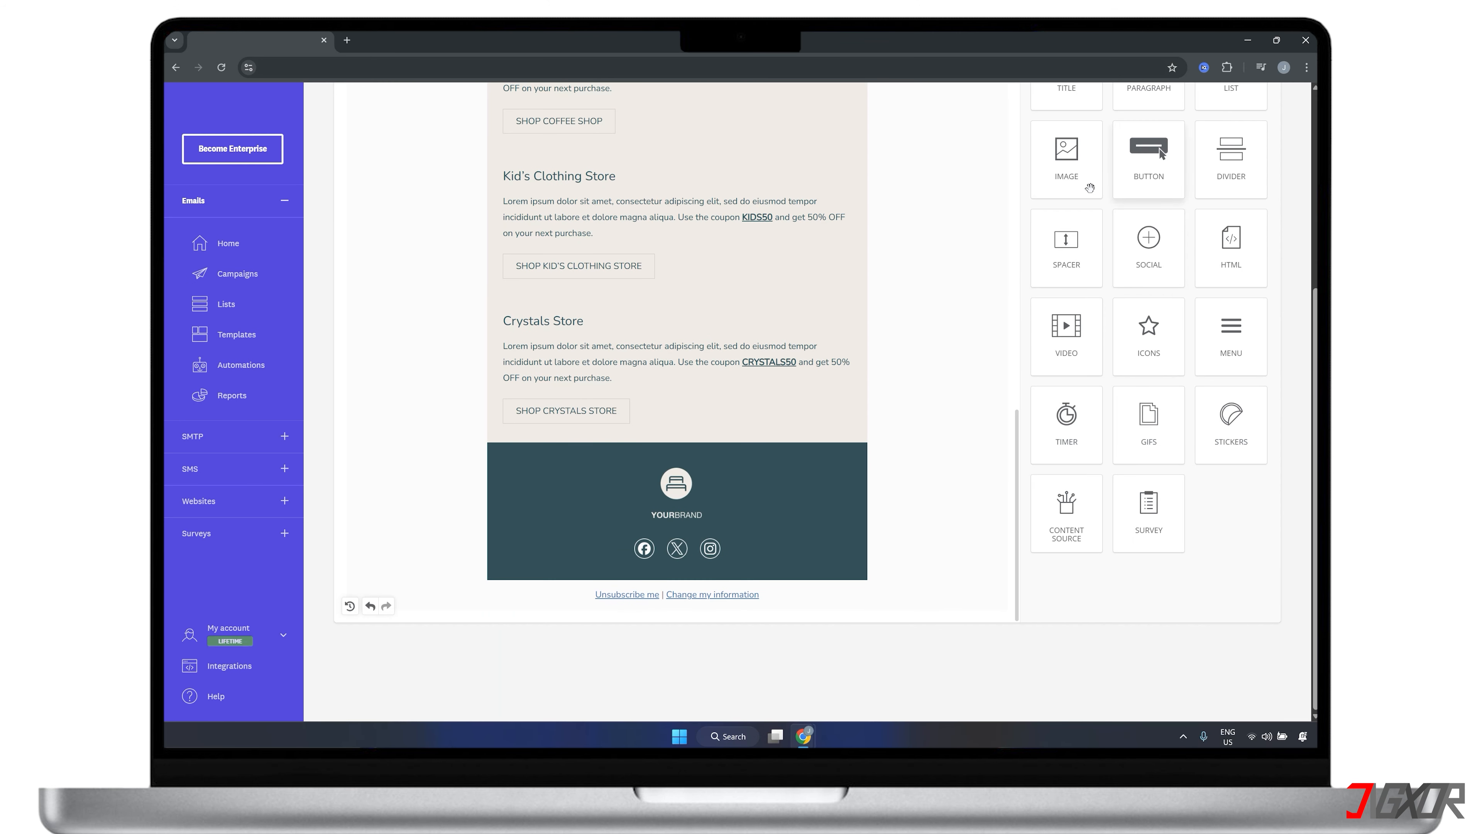
Add an image block above the footer logo, fill it with the muffins and cookies photo, and continue to the campaign summary
drag(1089, 186, 700, 478)
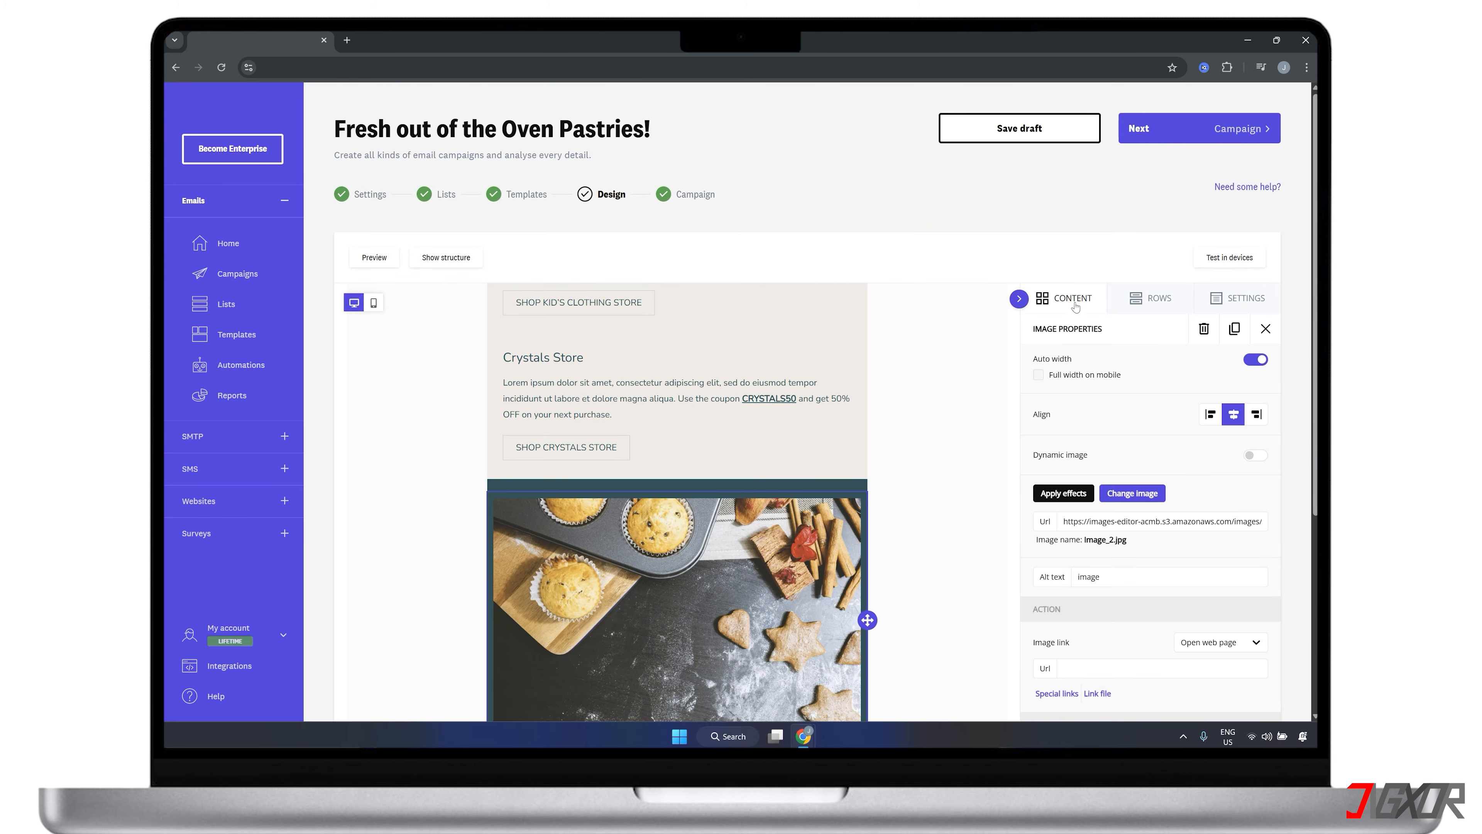
click(1297, 505)
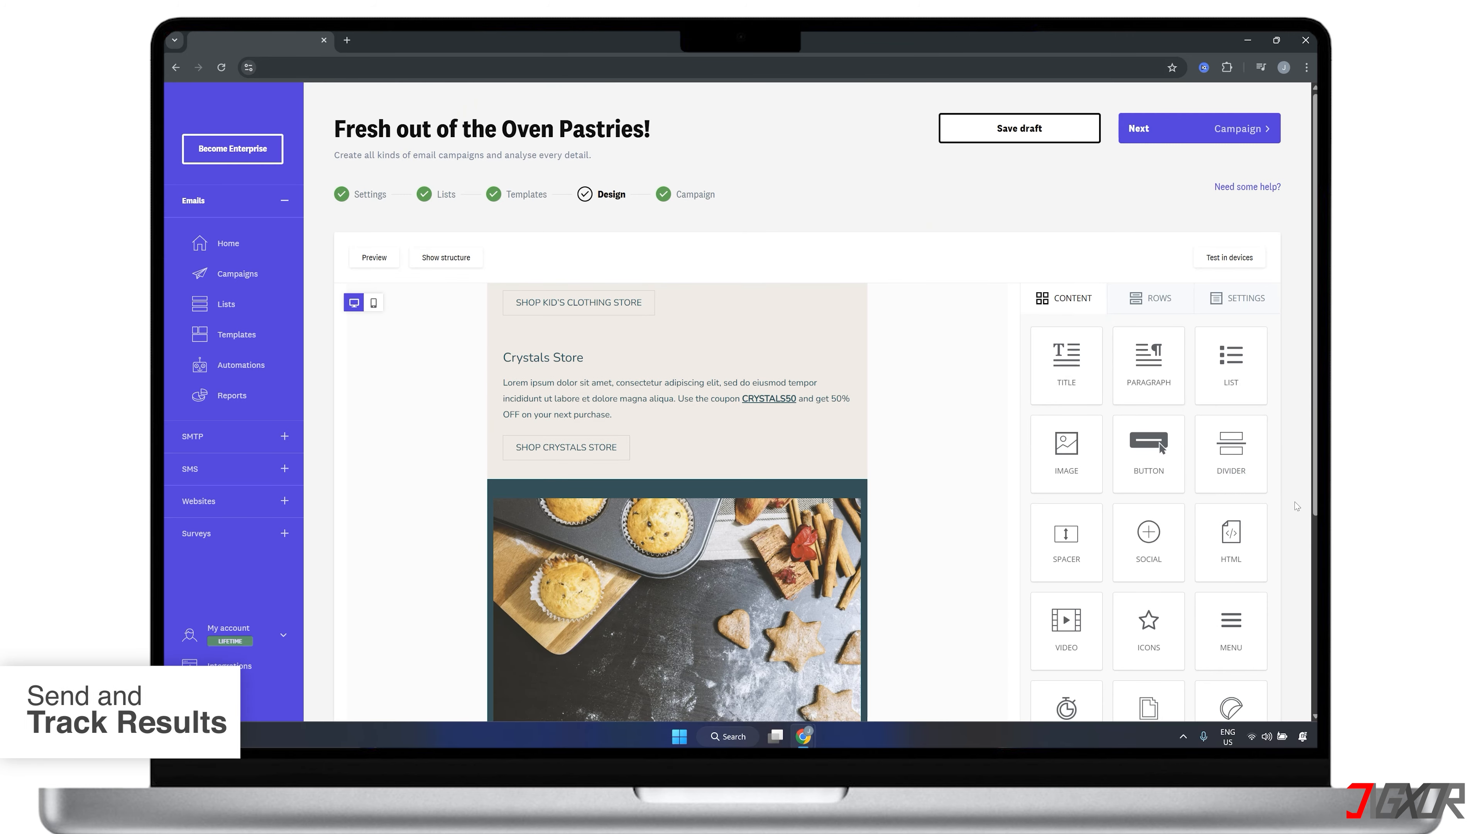
click(1184, 136)
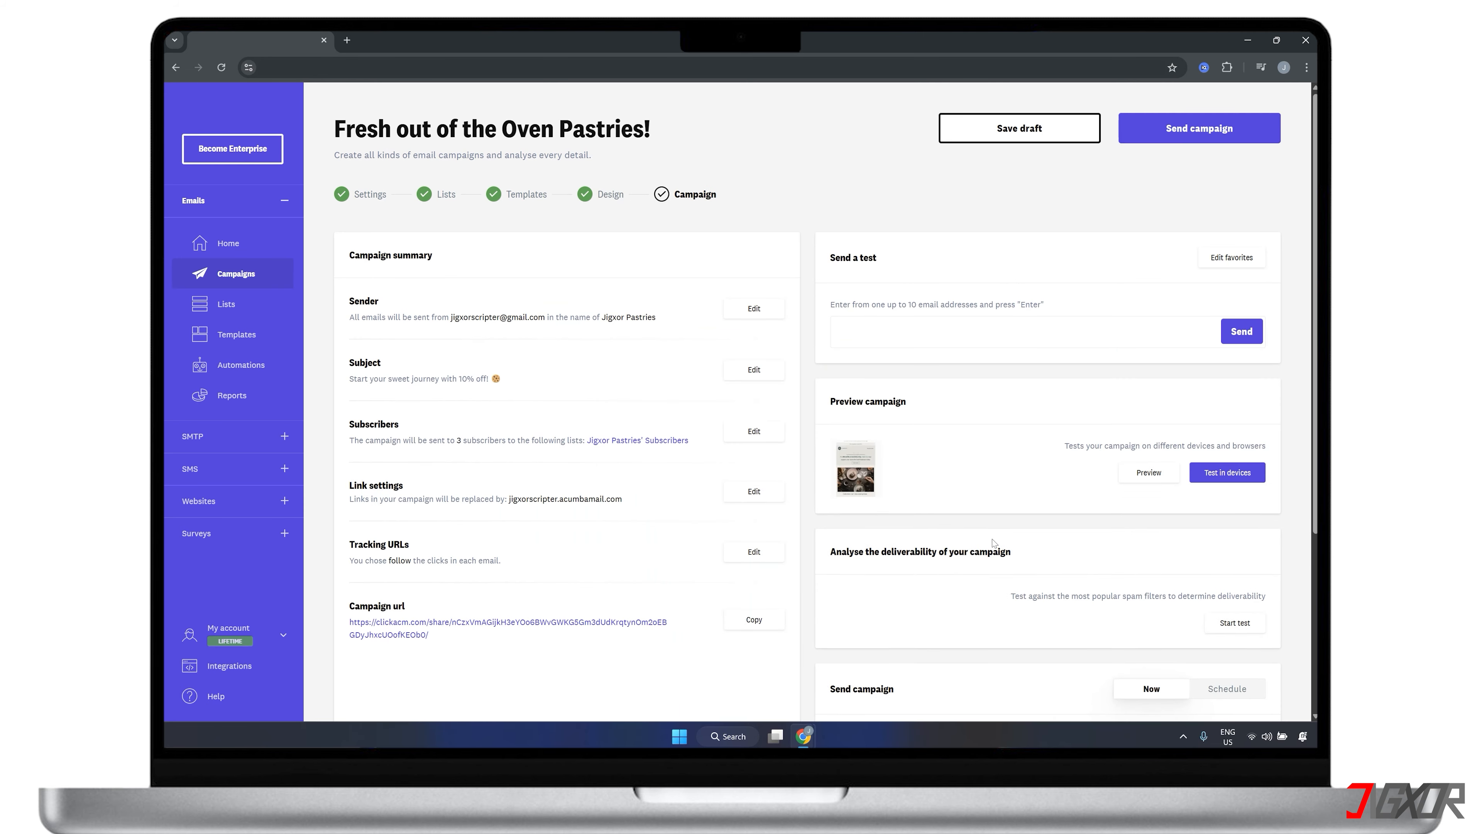
Send the campaign immediately to the "Jigxor Pastries' Subscribers" list and confirm the sending summary
scroll(994, 543, down, 4)
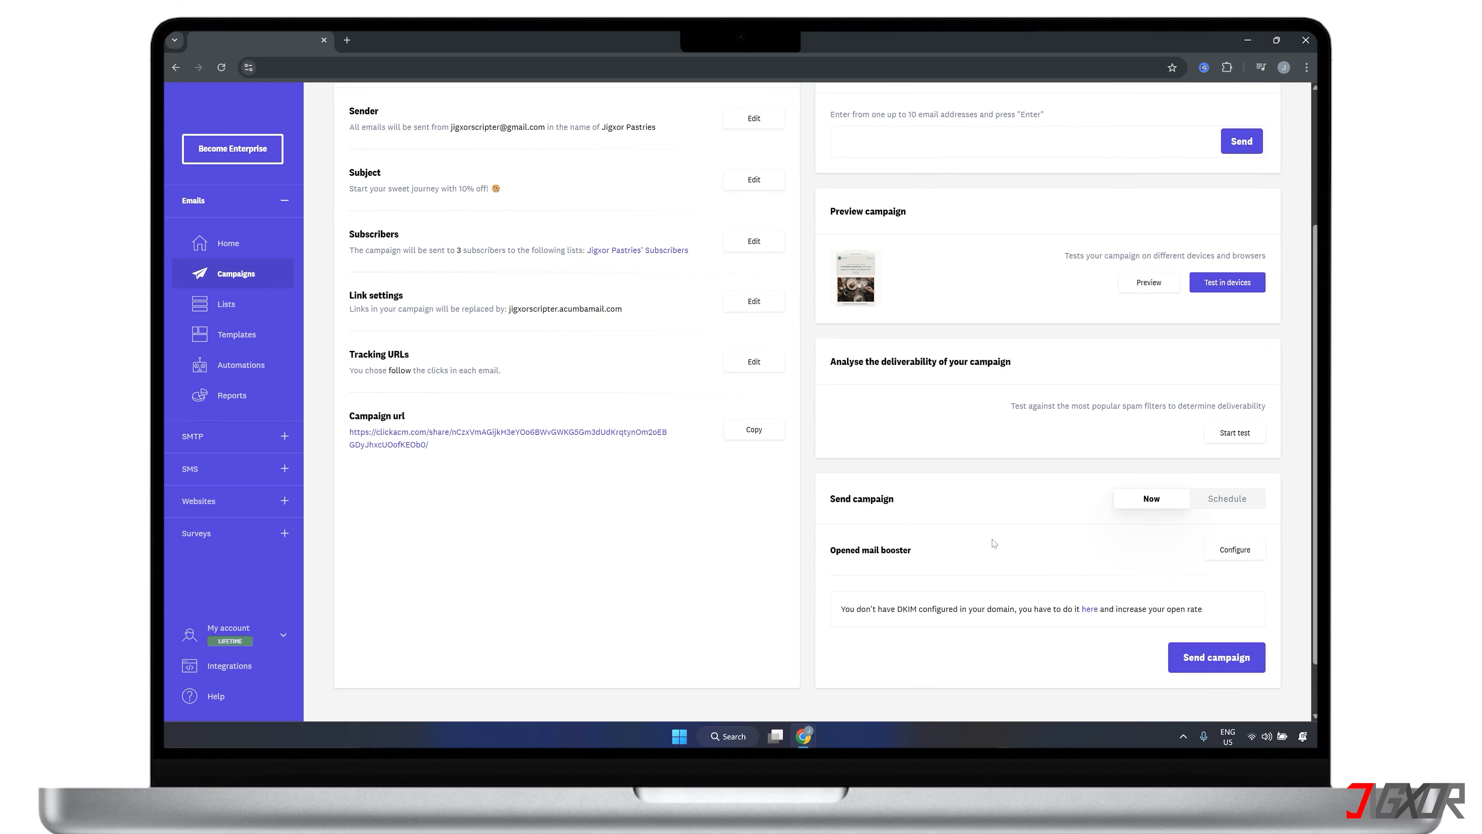
click(1213, 658)
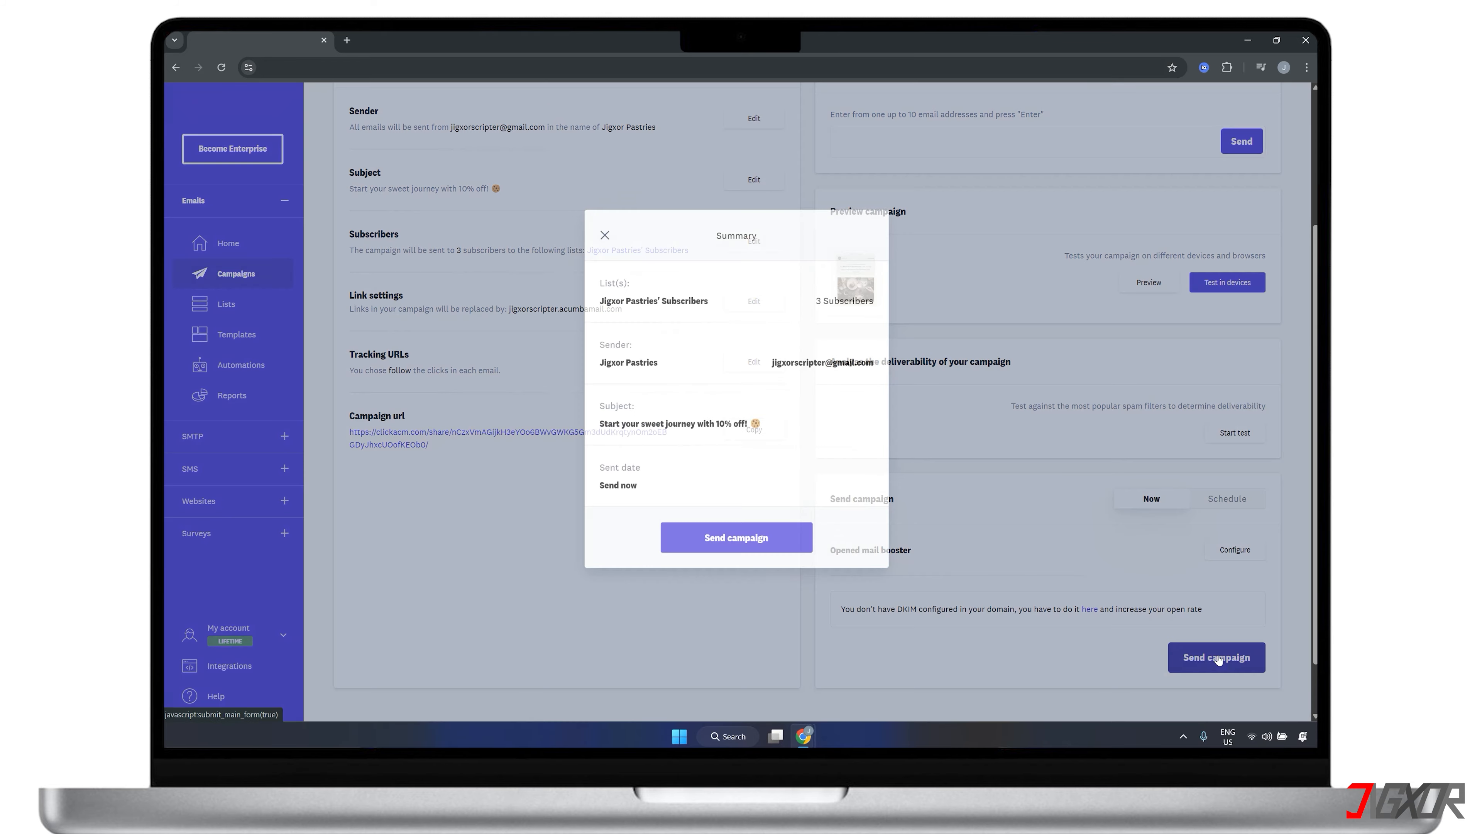
click(742, 553)
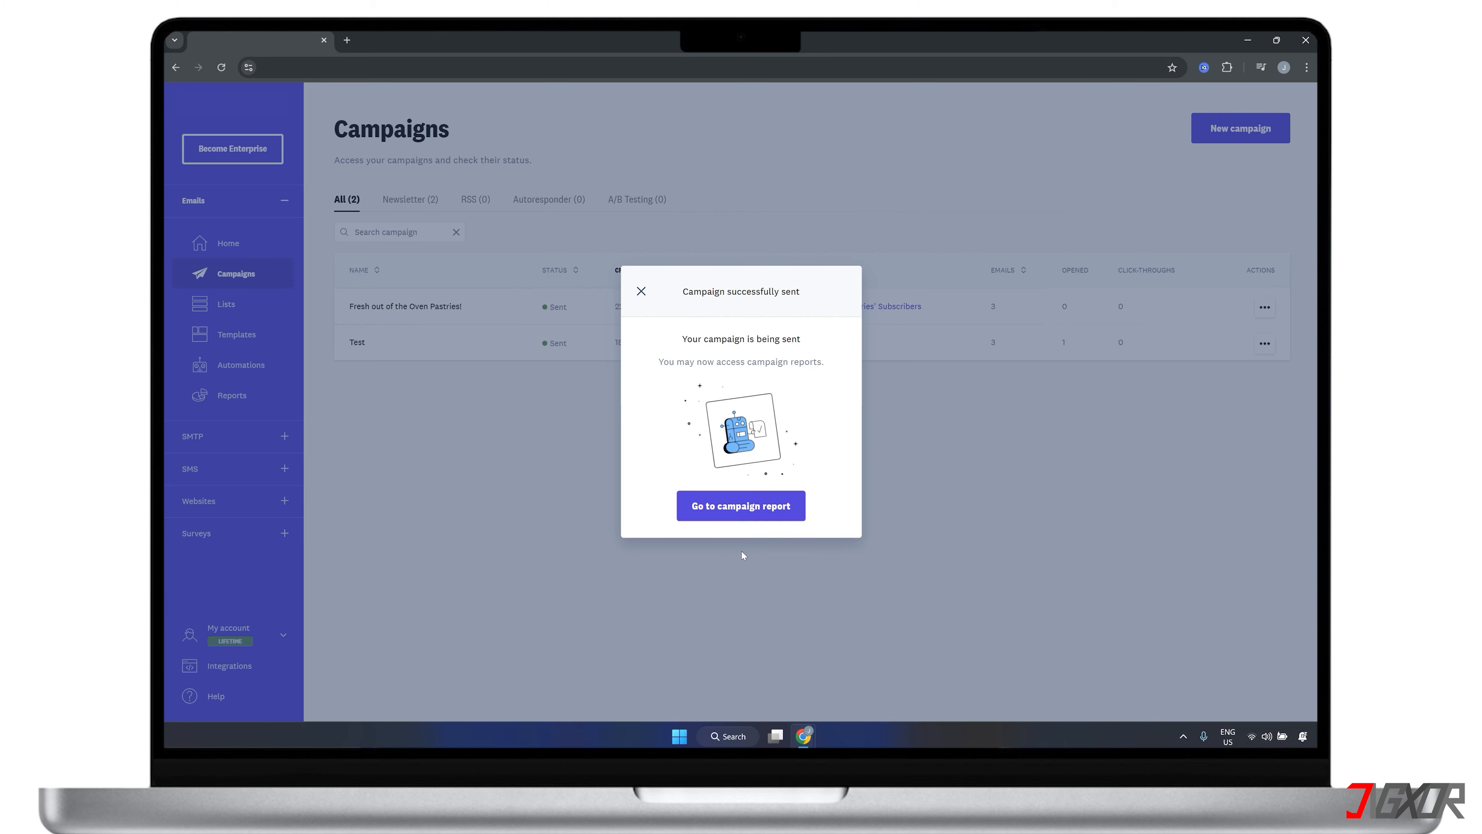
Open the campaign report, examine the status of delivered and sent emails, and reload it to refresh the statistics
click(741, 505)
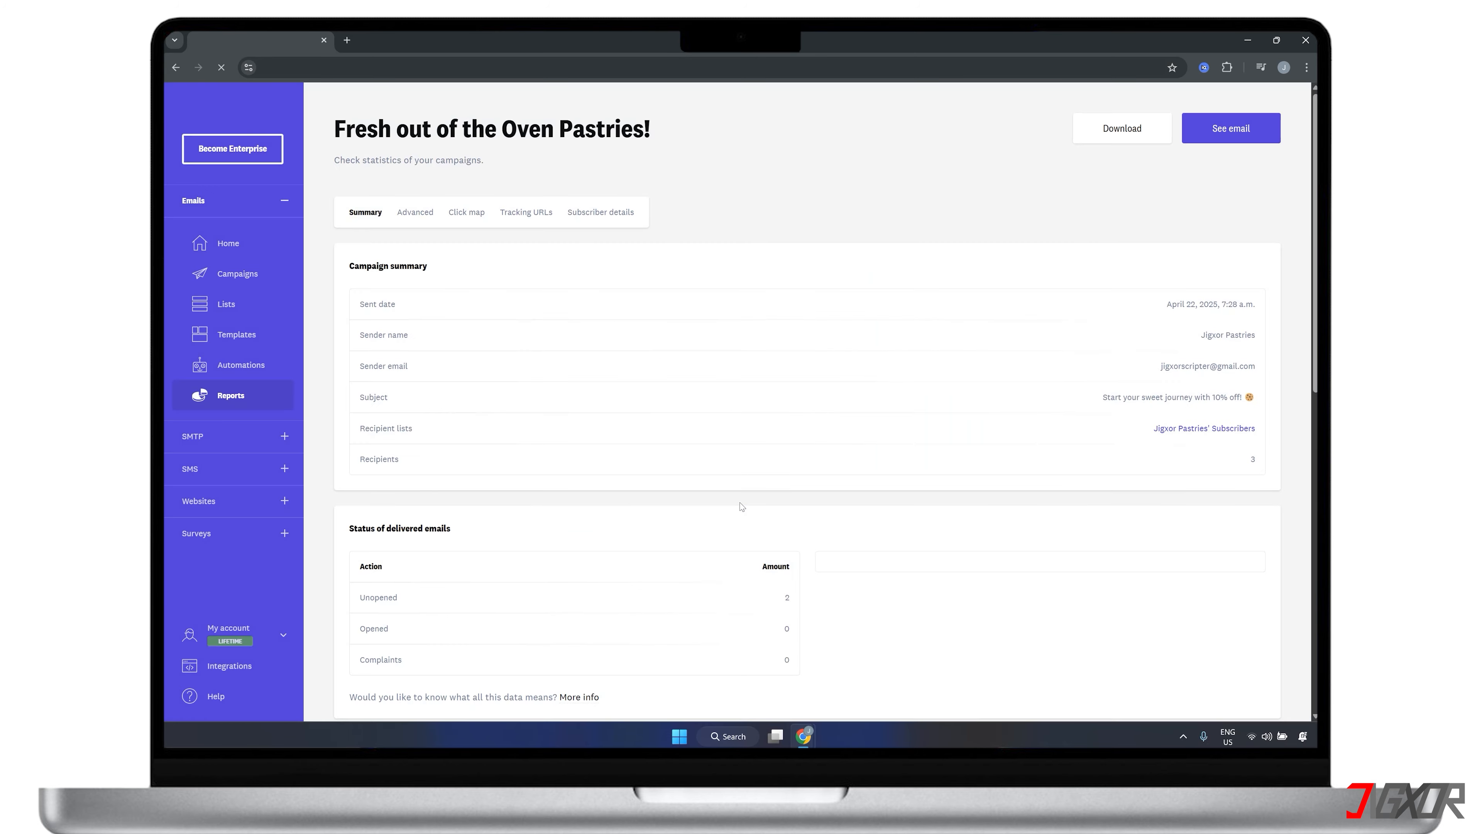
scroll(741, 505, down, 1)
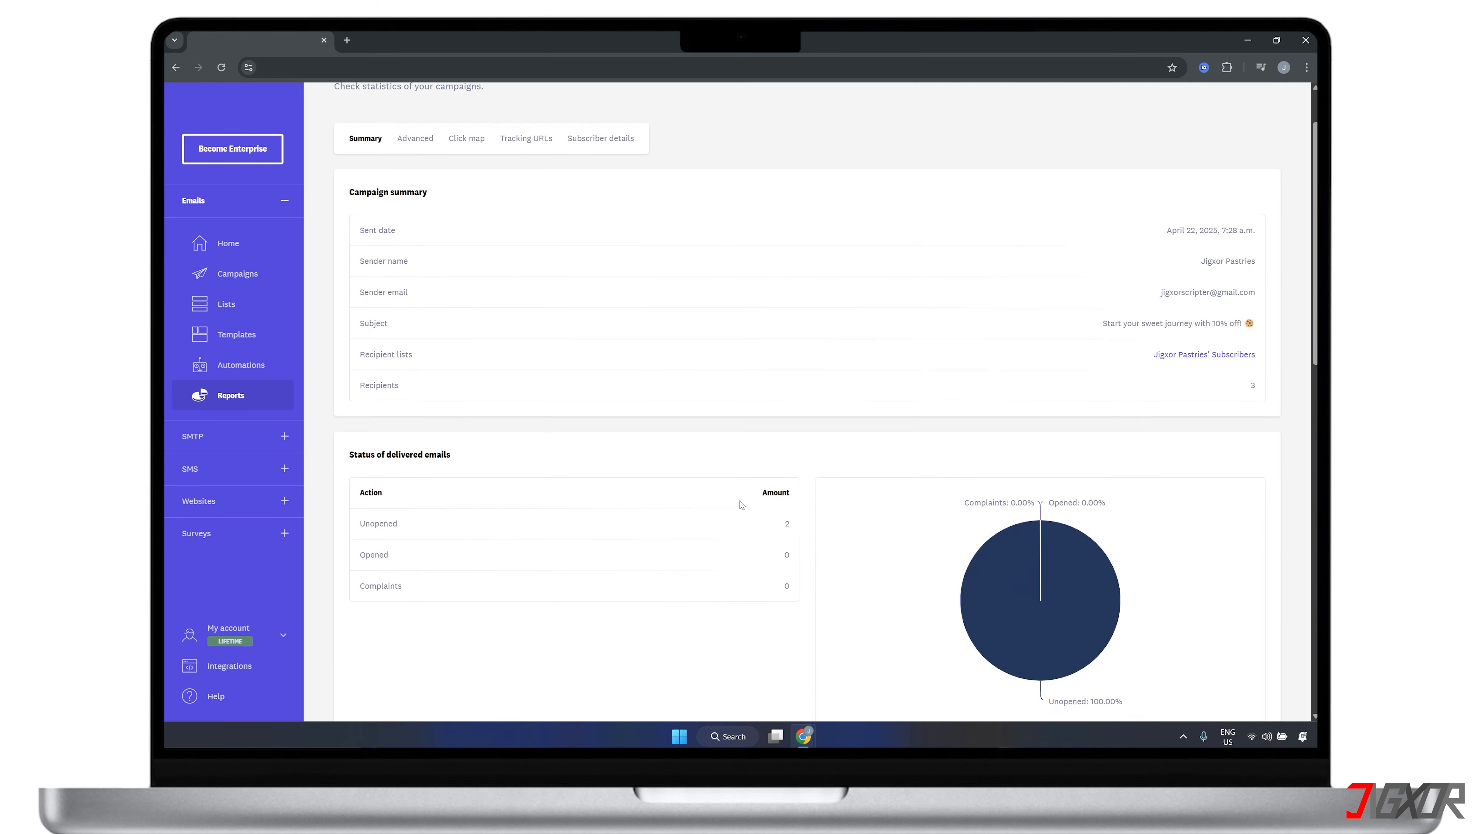
scroll(741, 505, down, 2)
scroll(742, 505, down, 4)
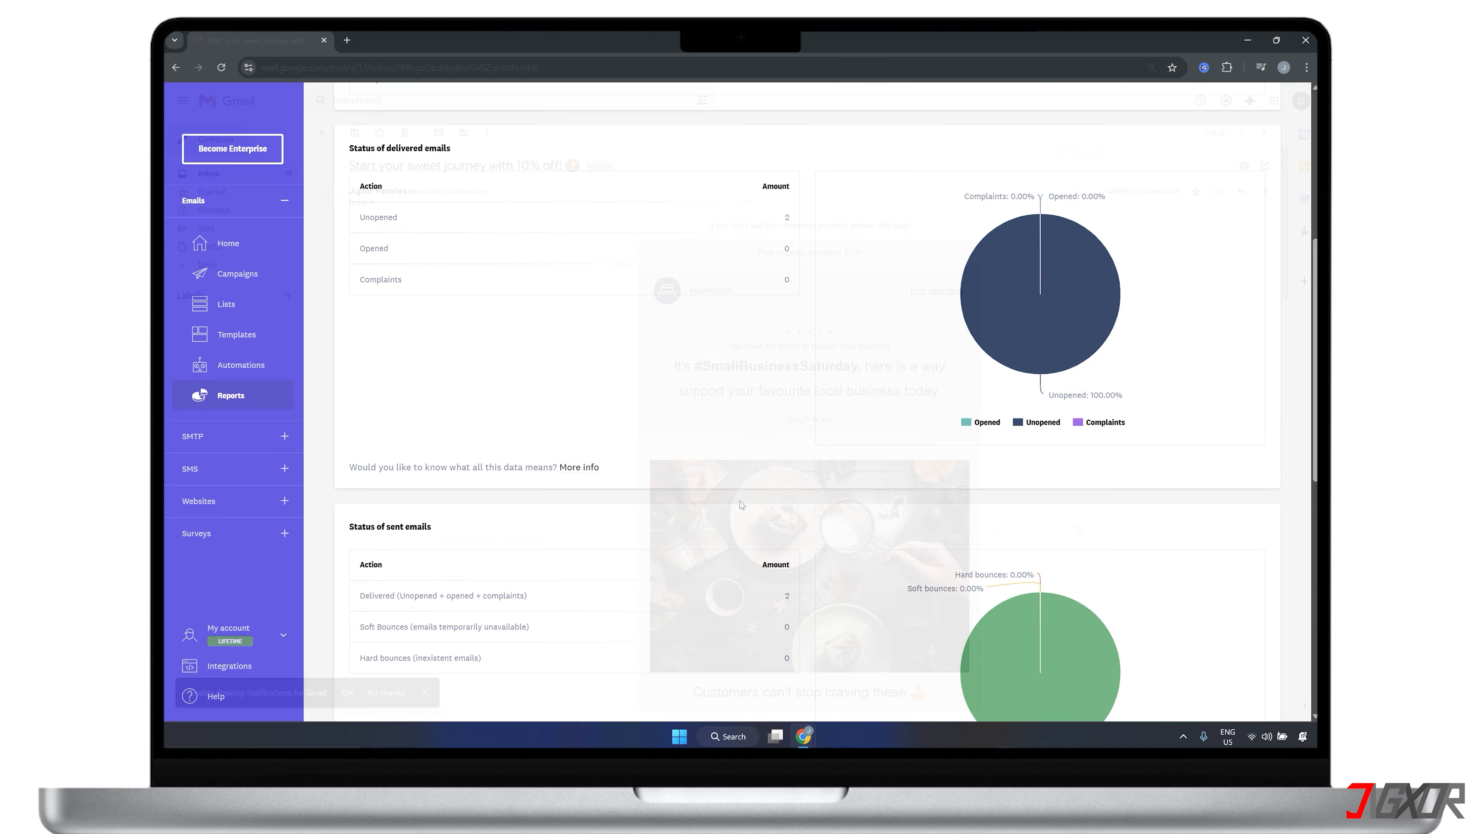
scroll(1077, 530, down, 3)
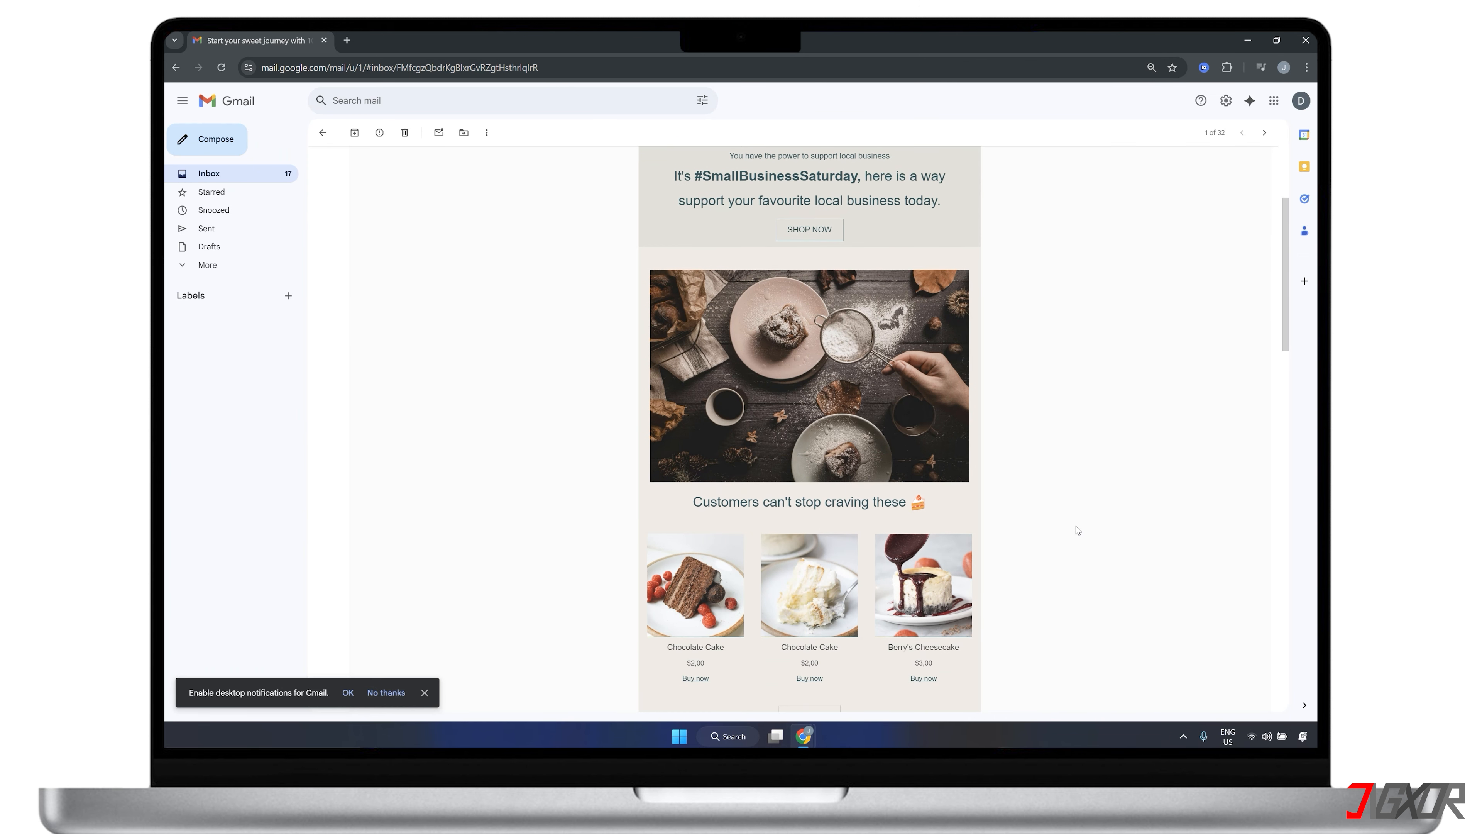
scroll(1077, 530, down, 6)
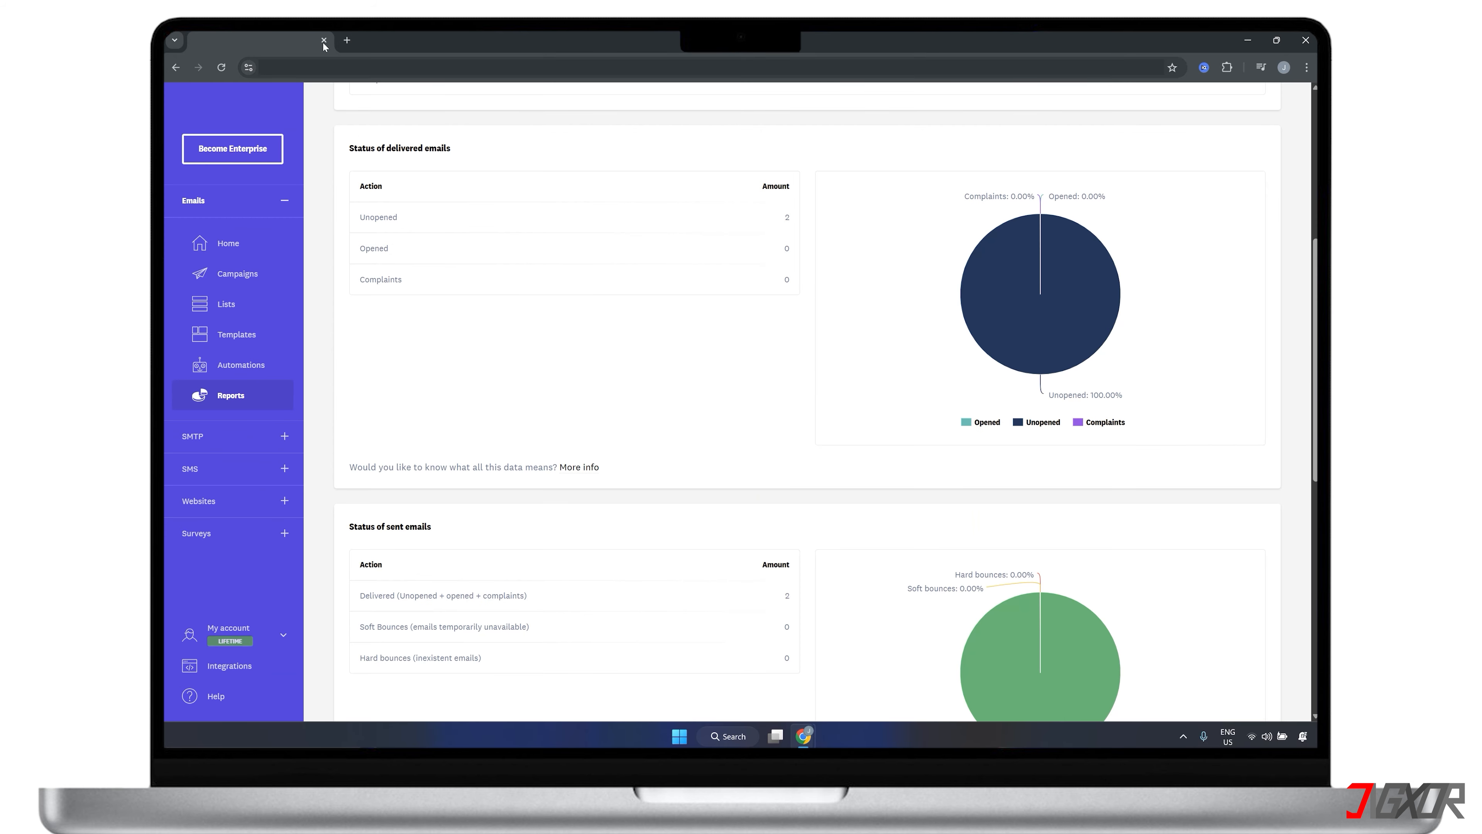
click(225, 68)
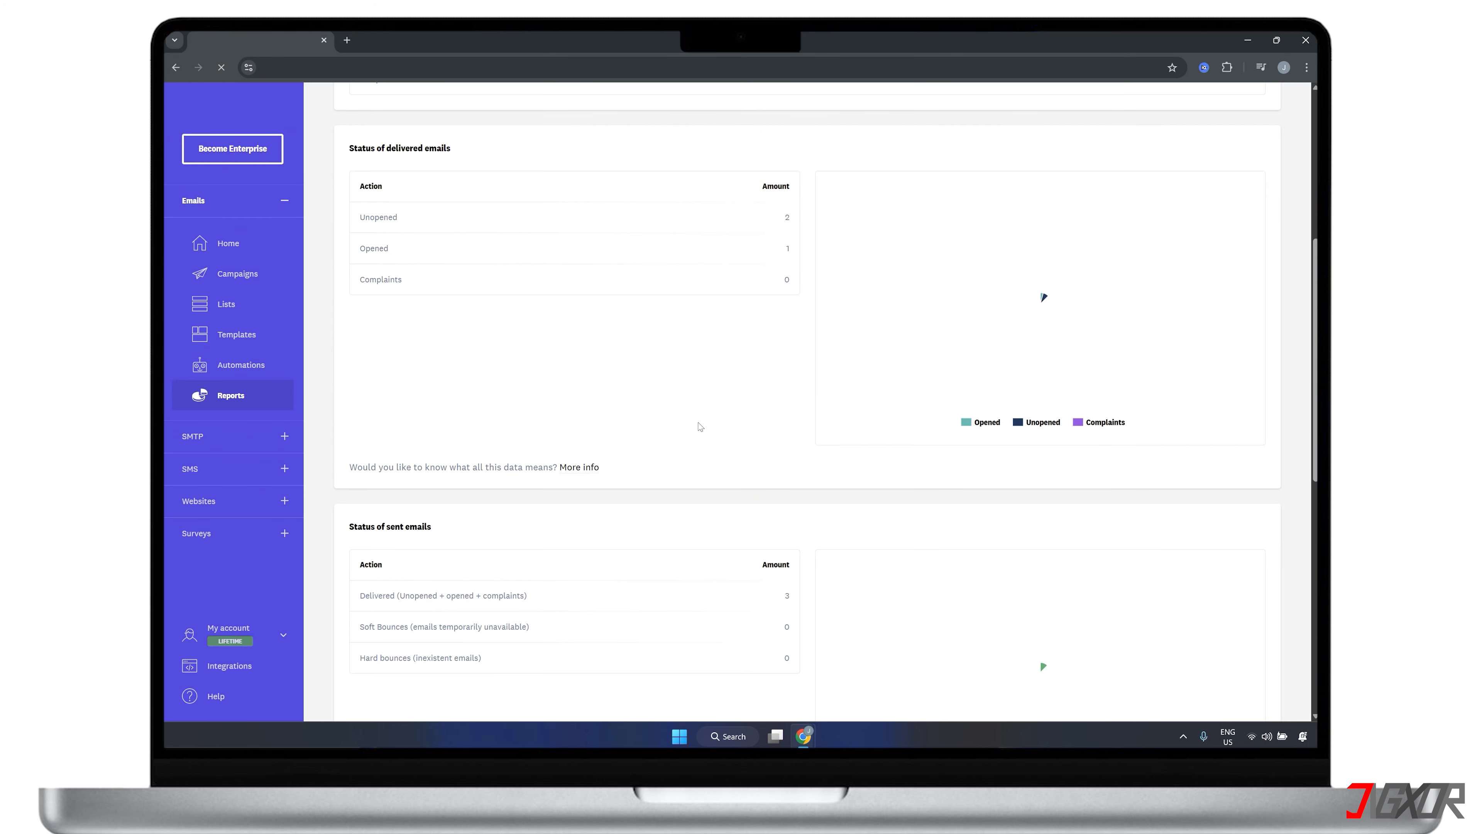
mouse_move(1074, 298)
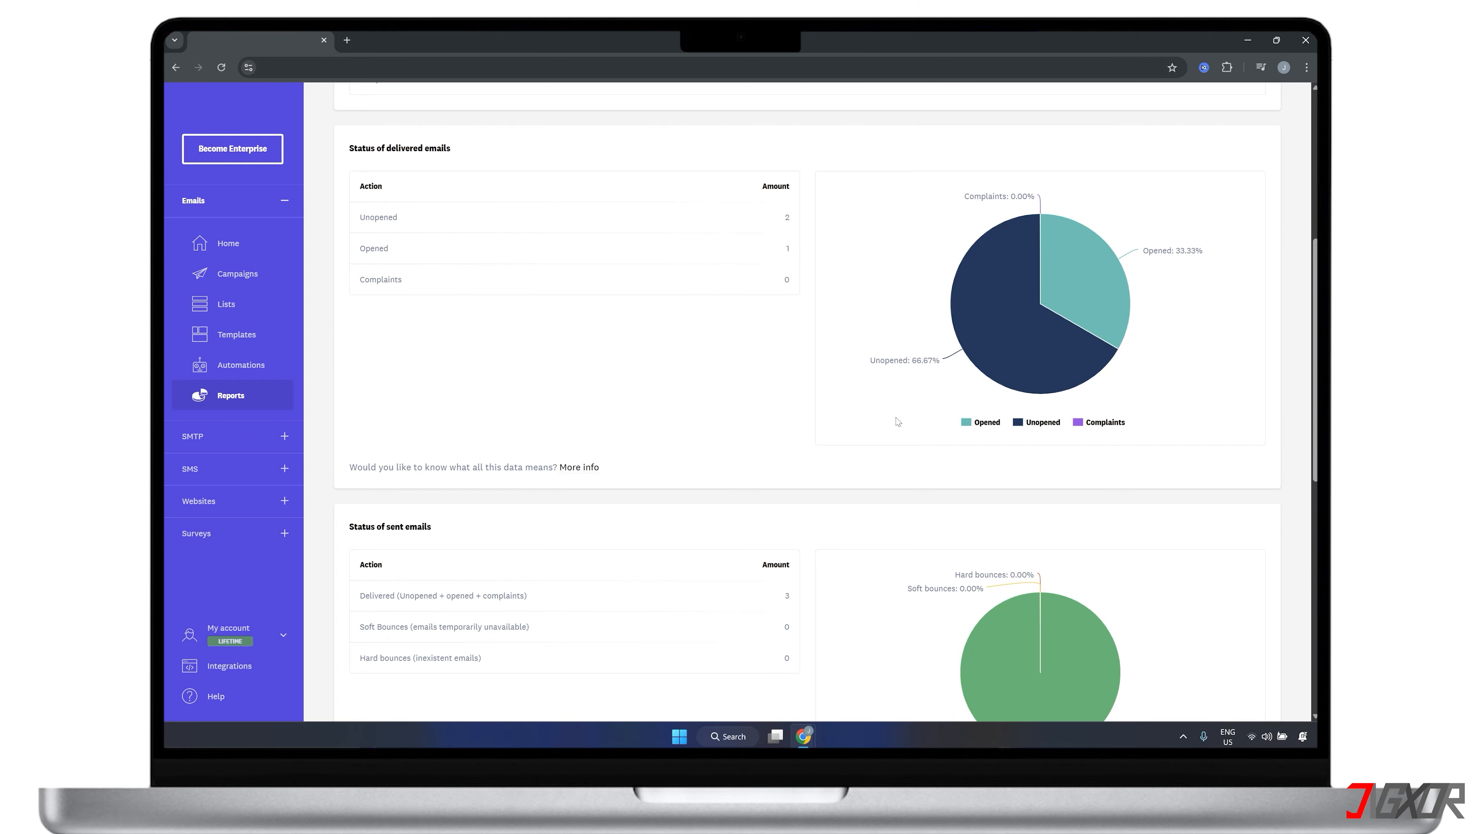
Create a new automation named "Send Newsletter to New Subscribers"
click(262, 365)
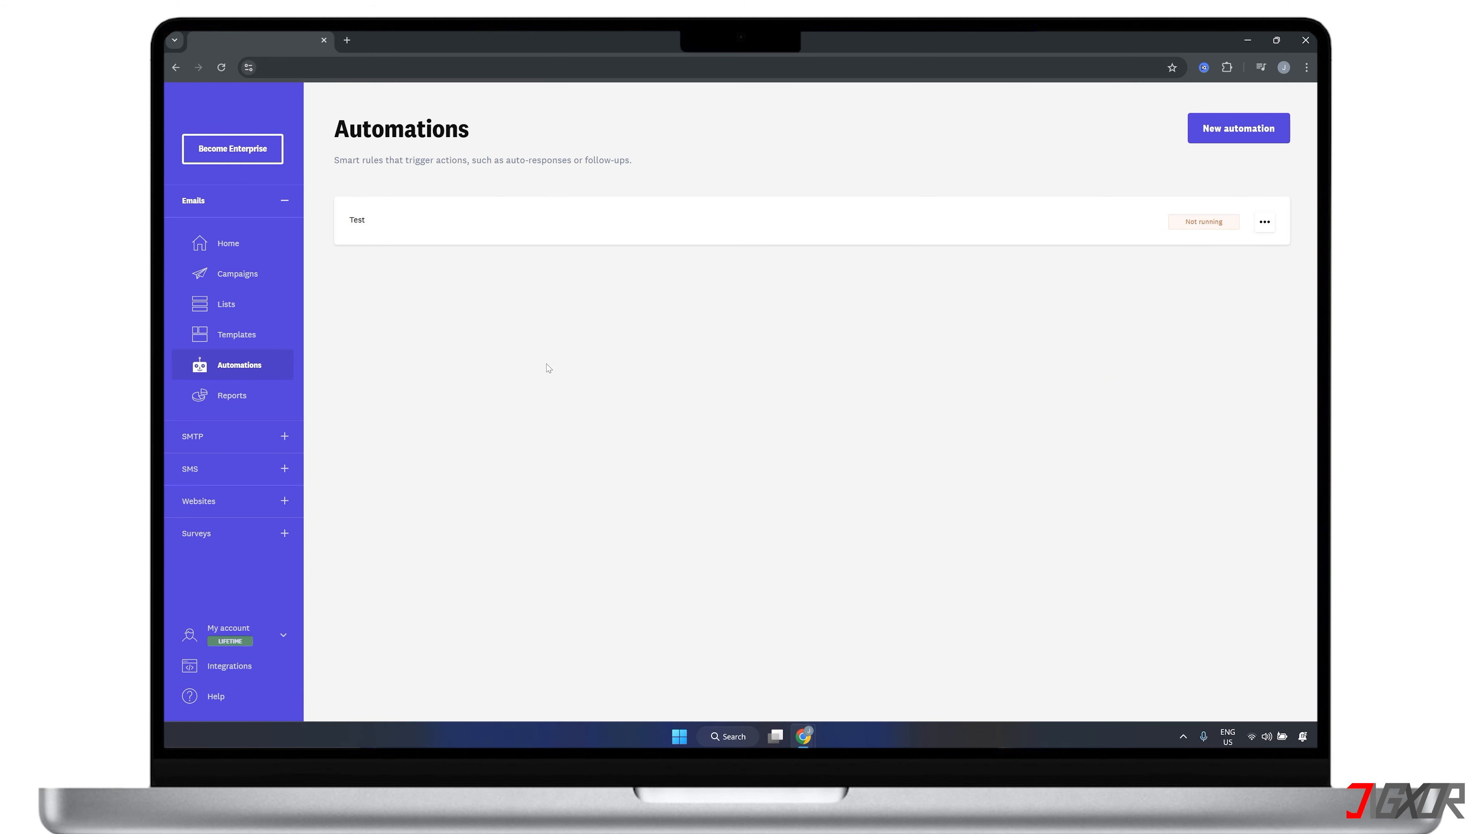
click(1214, 136)
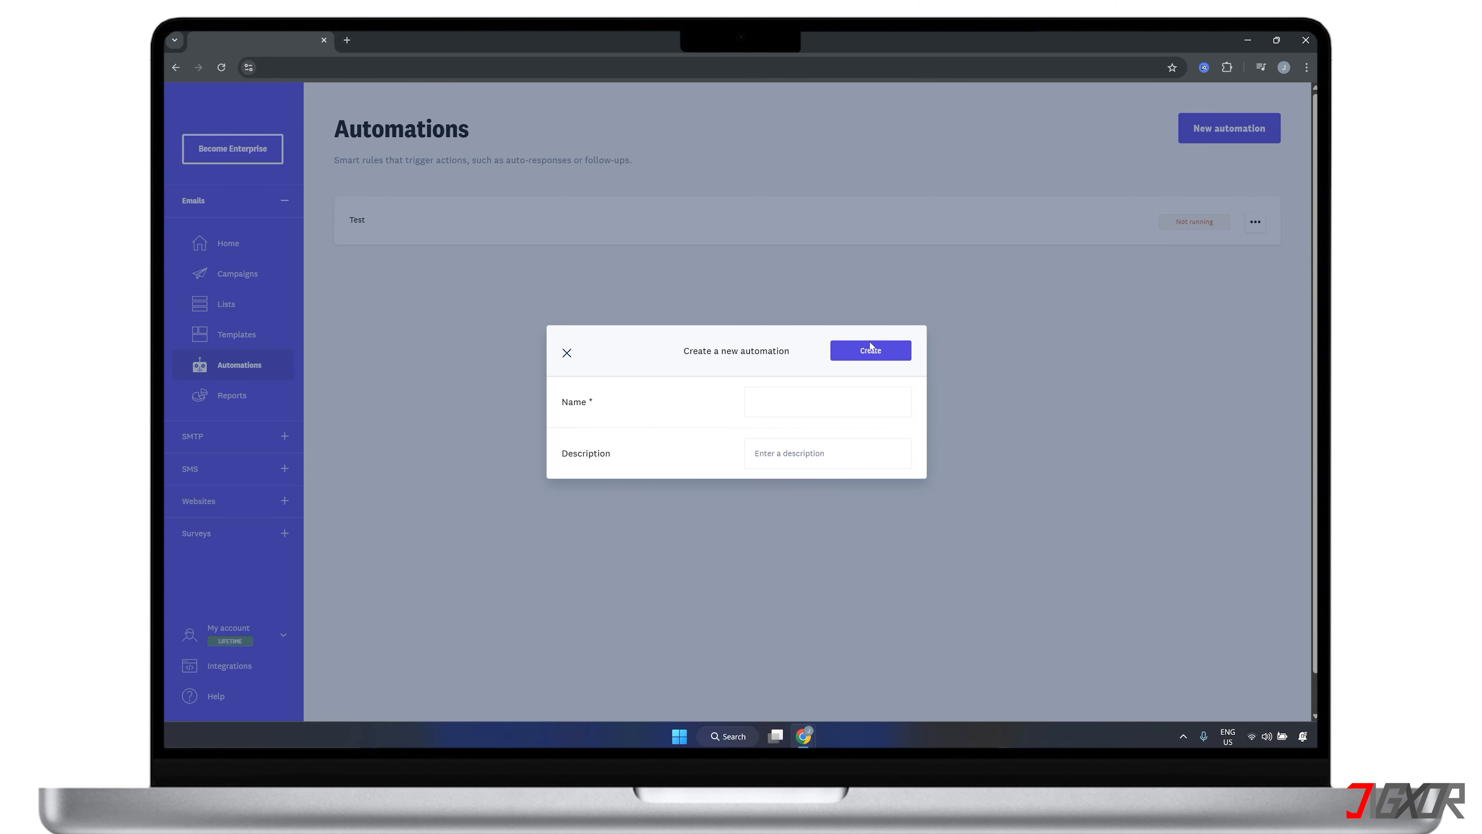
text(Send Newsletter to New Subscribers)
click(841, 354)
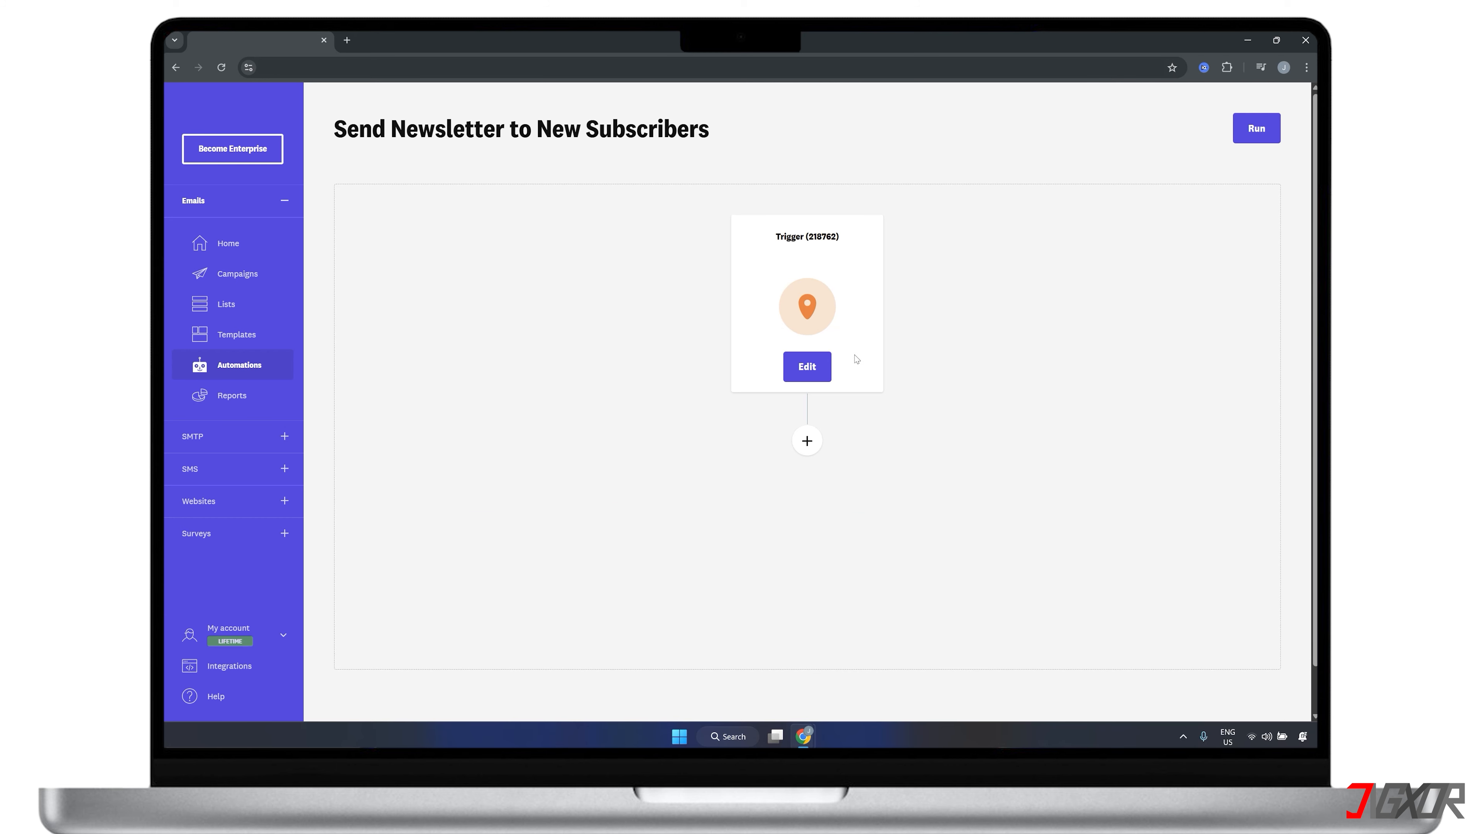
Configure the automation's trigger with the "Jigxor Pastries' Subscribers" list and "New subscriber on the list", and apply it
click(807, 366)
click(946, 271)
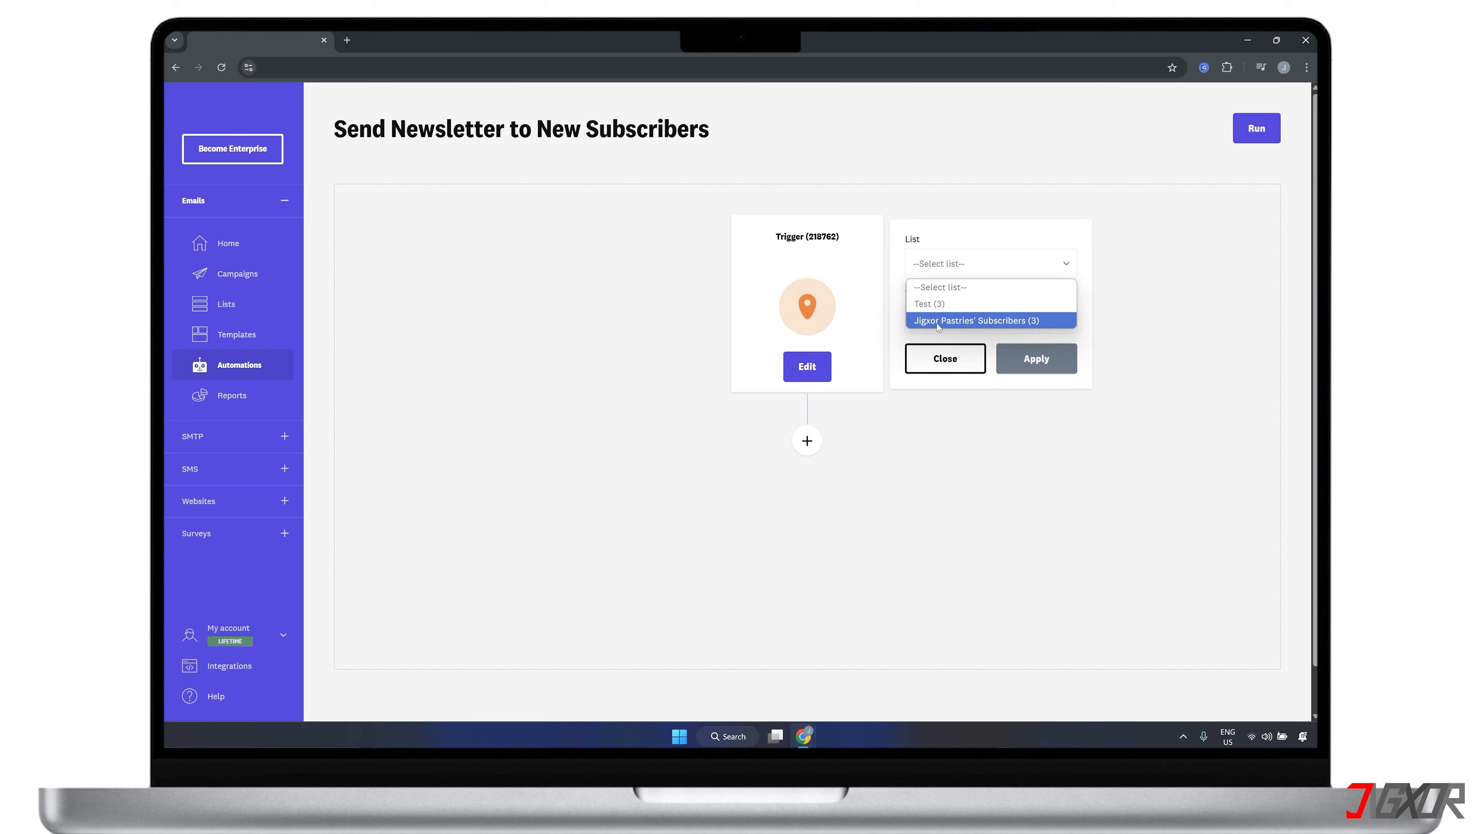
click(970, 320)
click(970, 323)
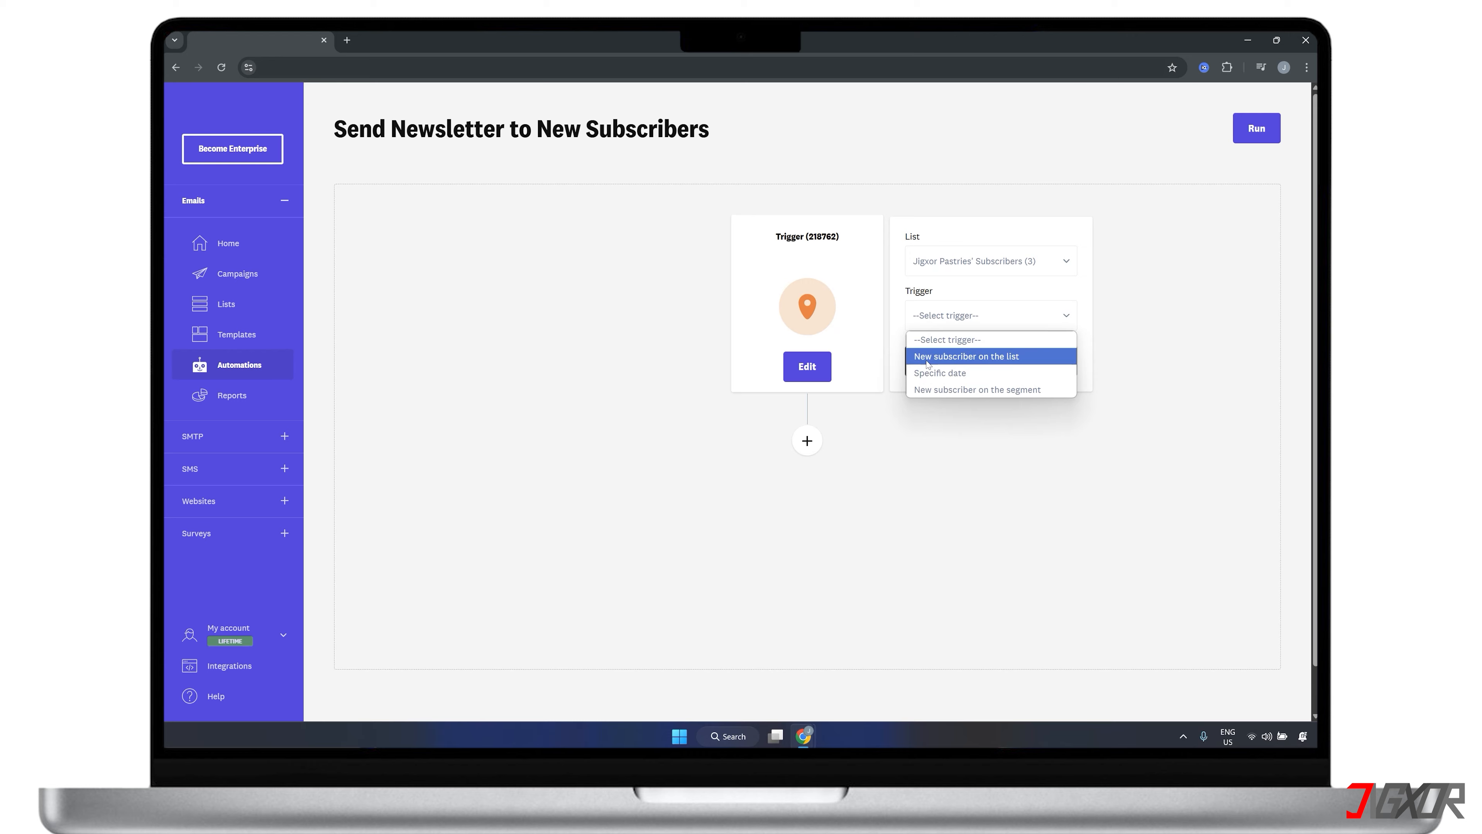
click(961, 358)
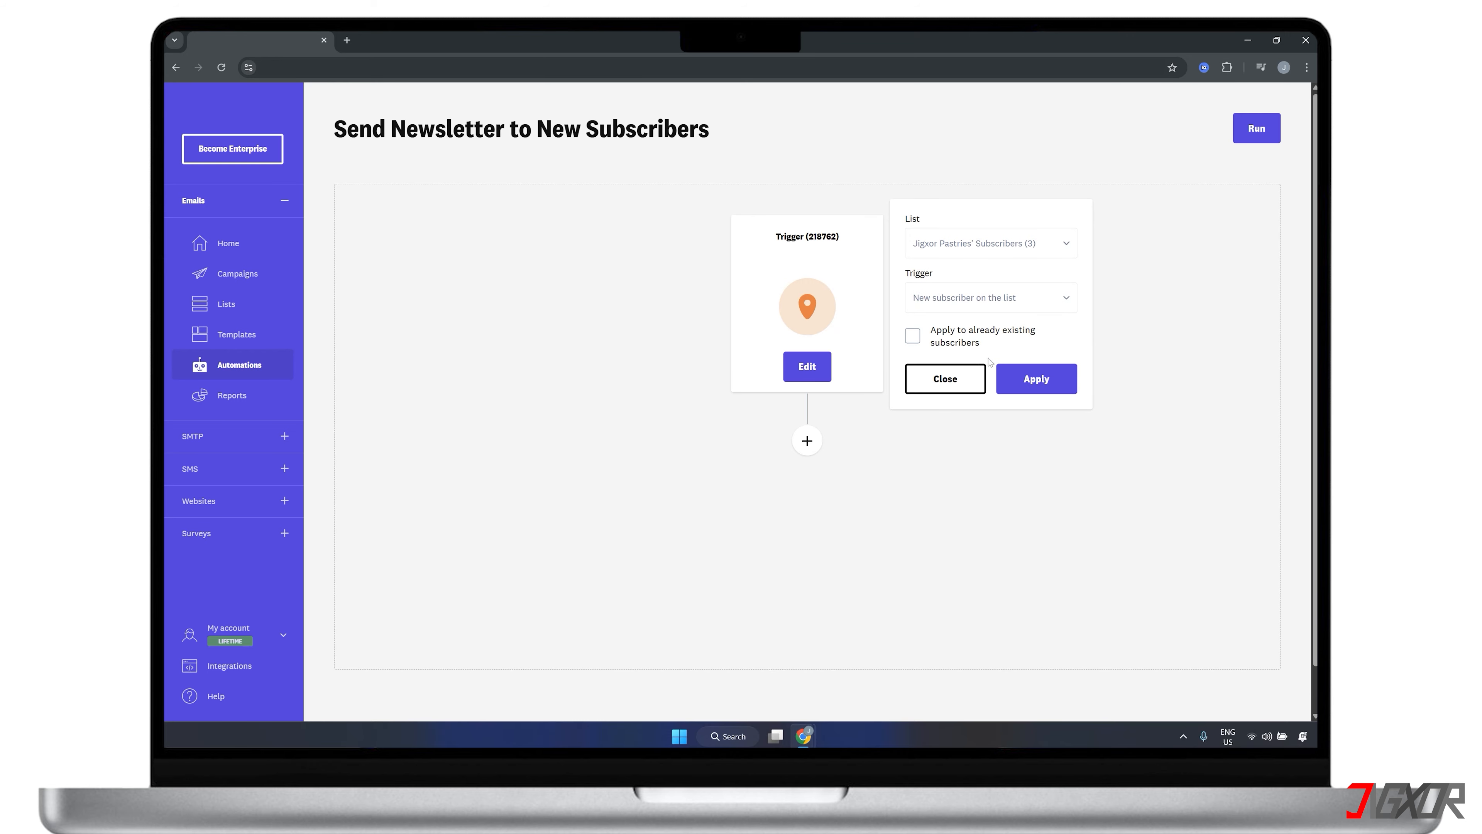
click(1031, 378)
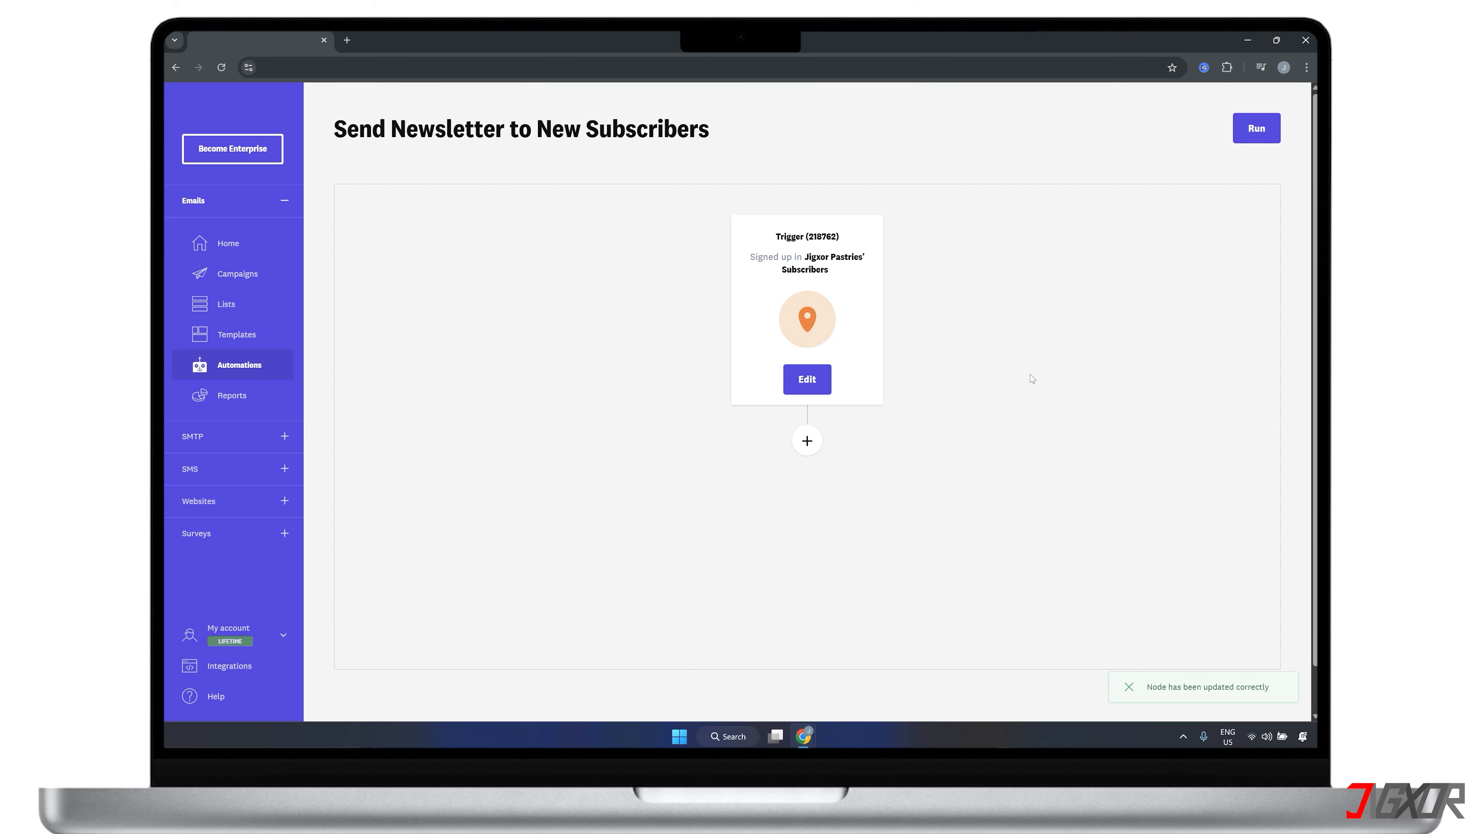
View the modules available after the trigger without adding one, and run the automation
click(808, 441)
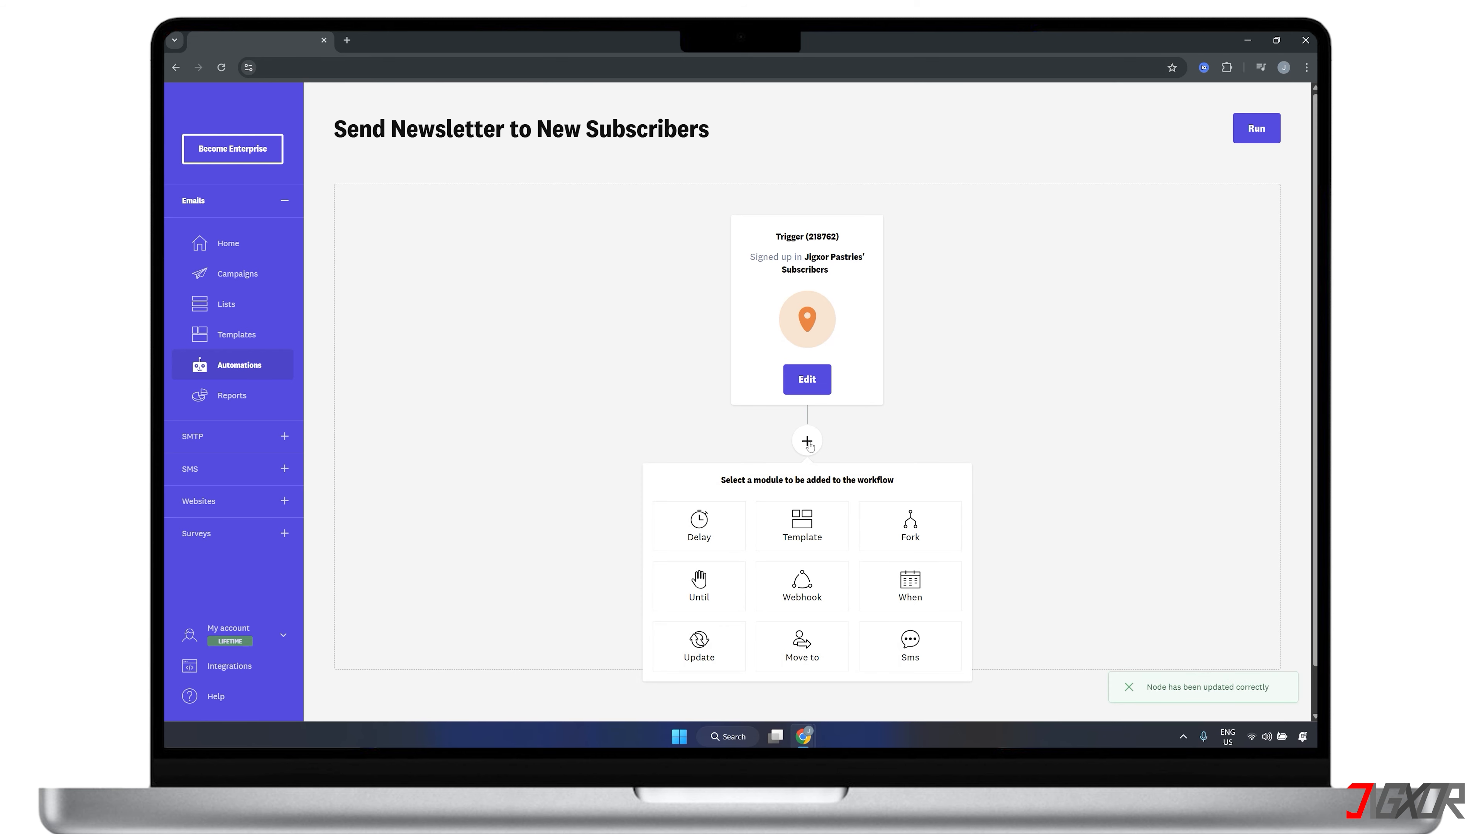
scroll(808, 445, down, 1)
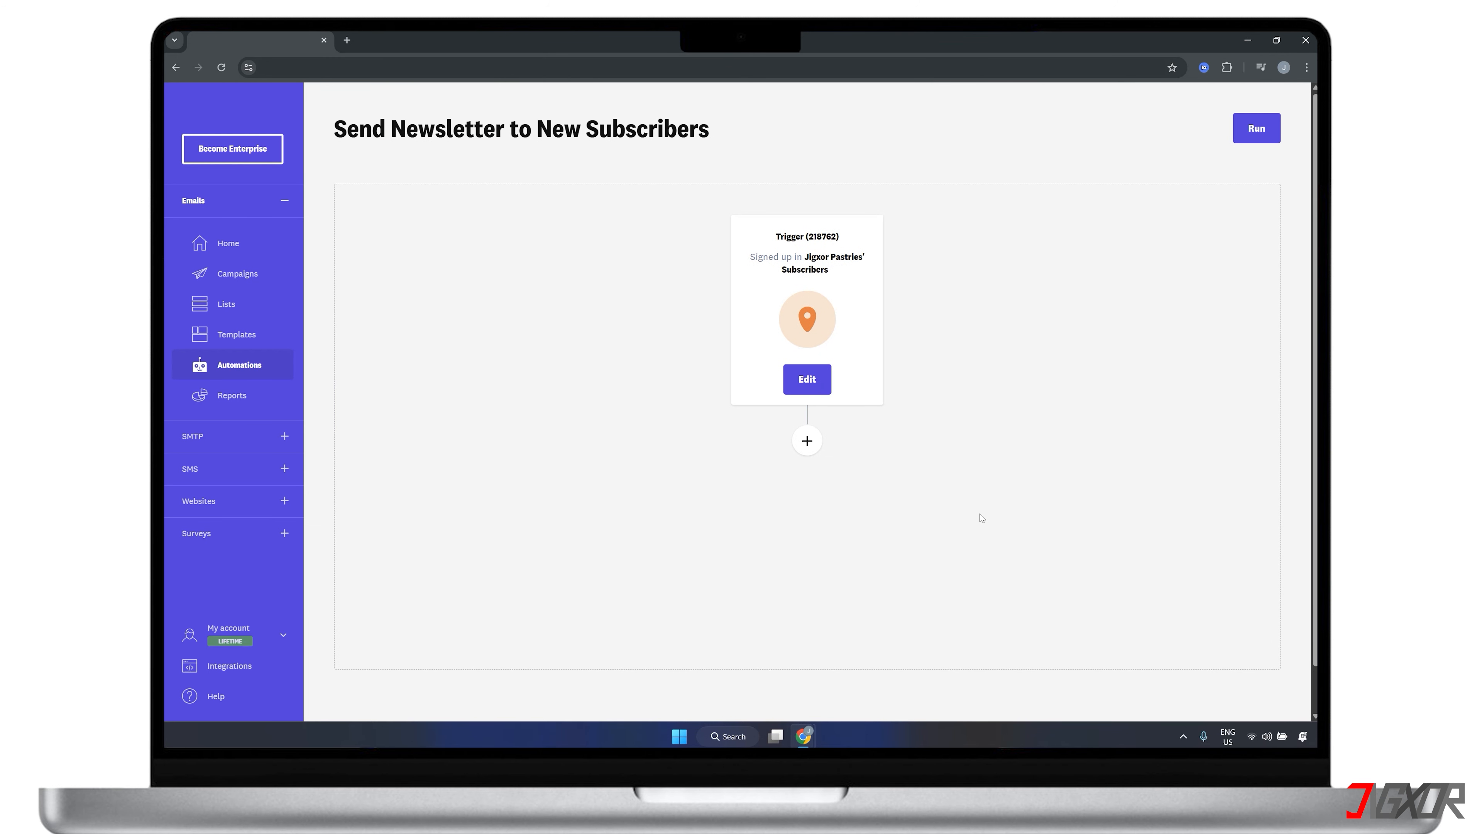
click(1270, 136)
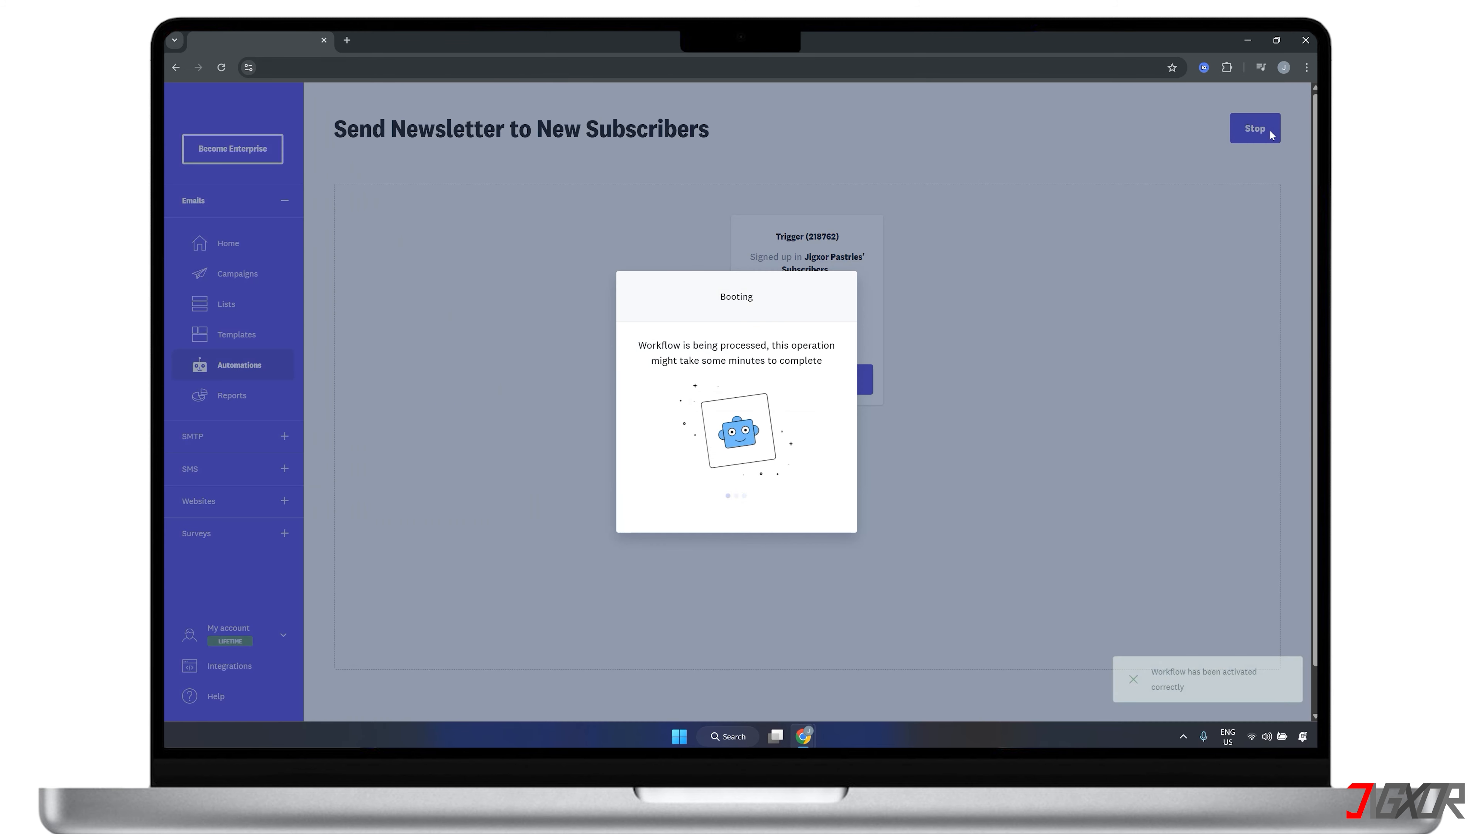